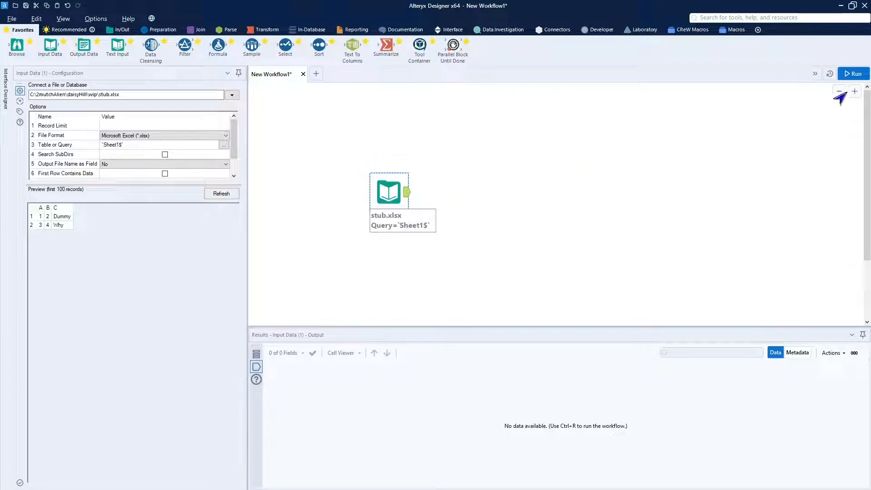
- Run the workflow and examine the metadata of the stub.xlsx input
{"action": "left_click", "coordinate": [848, 76]}
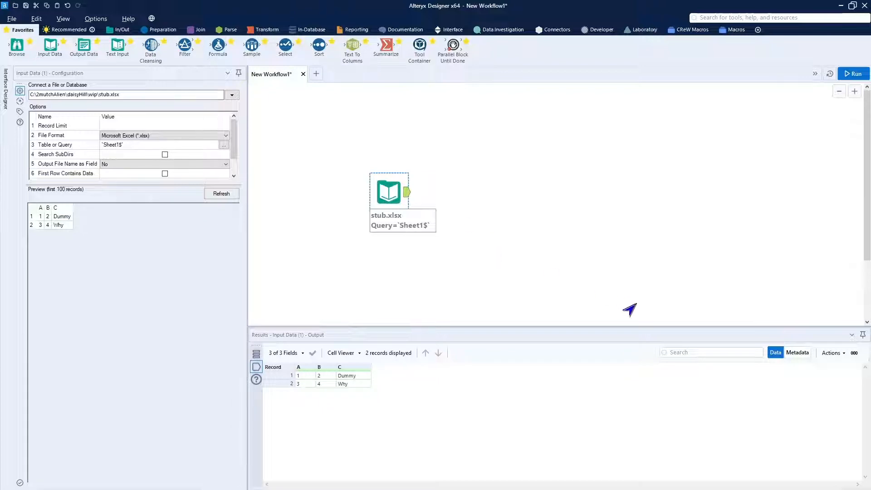
{"action": "left_click", "coordinate": [798, 355]}
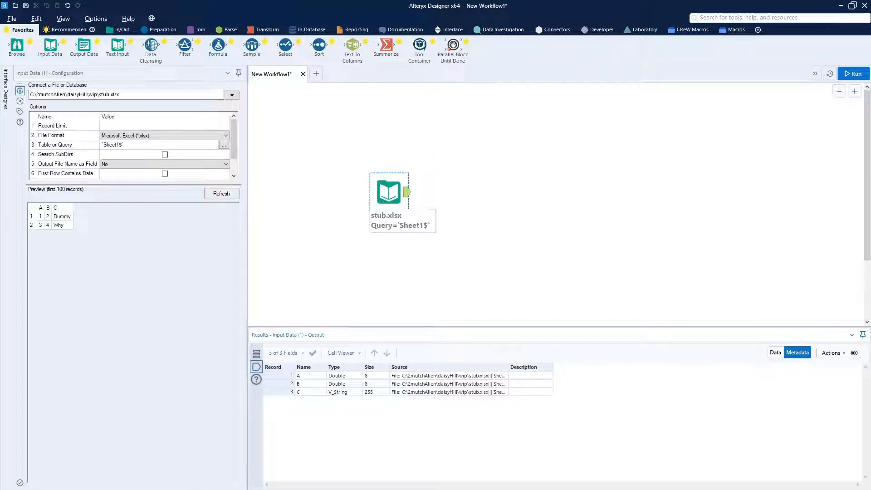
- Add a Multi-Field Formula tool after the stub.xlsx input and select all of its numeric fields
{"action": "left_click", "coordinate": [162, 30]}
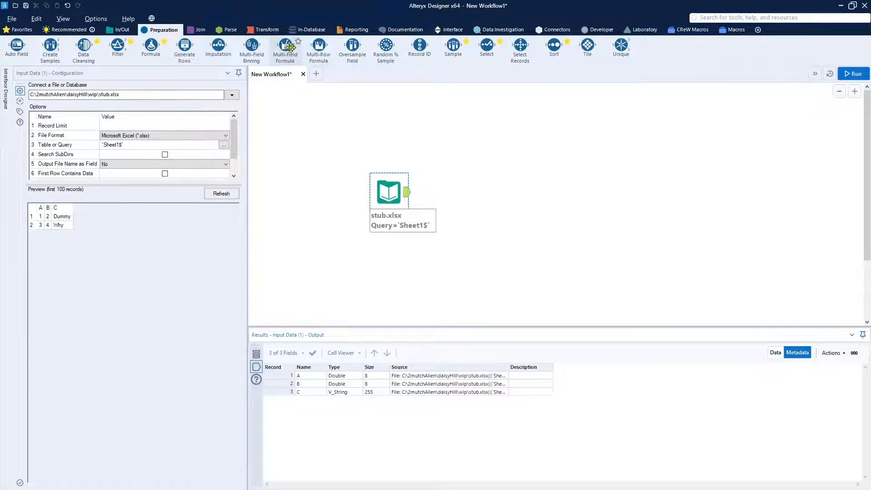
{"action": "left_click_drag", "start_coordinate": [284, 47], "coordinate": [458, 193]}
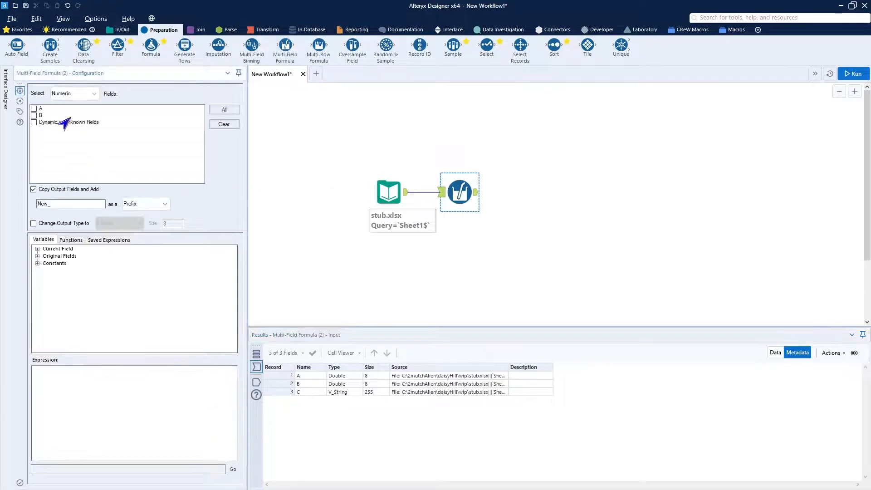
{"action": "left_click", "coordinate": [222, 110]}
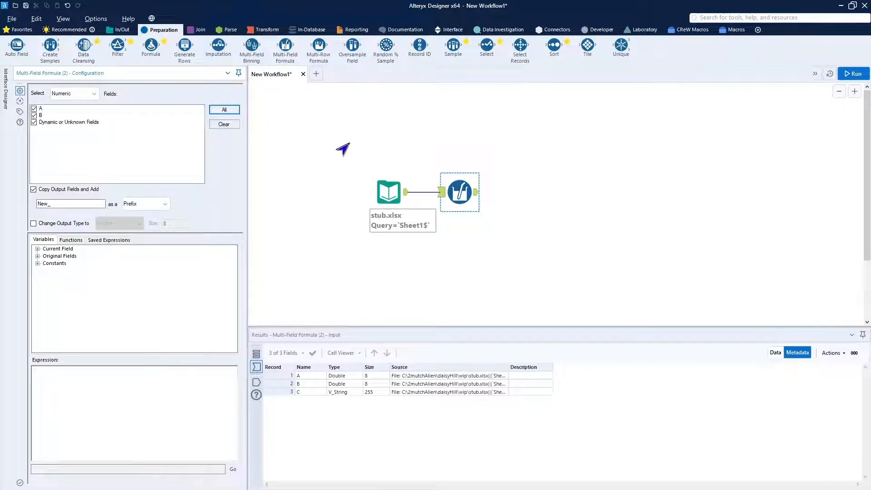
{"action": "left_click", "coordinate": [391, 191]}
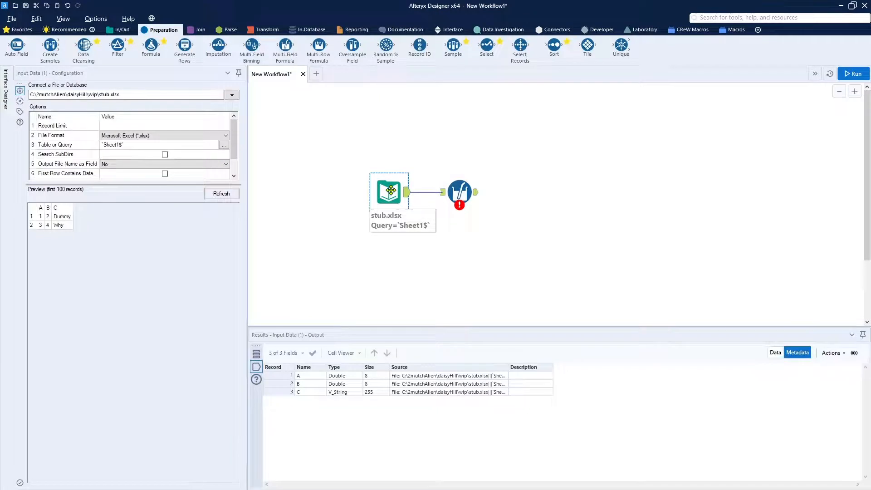
{"action": "left_click", "coordinate": [463, 191]}
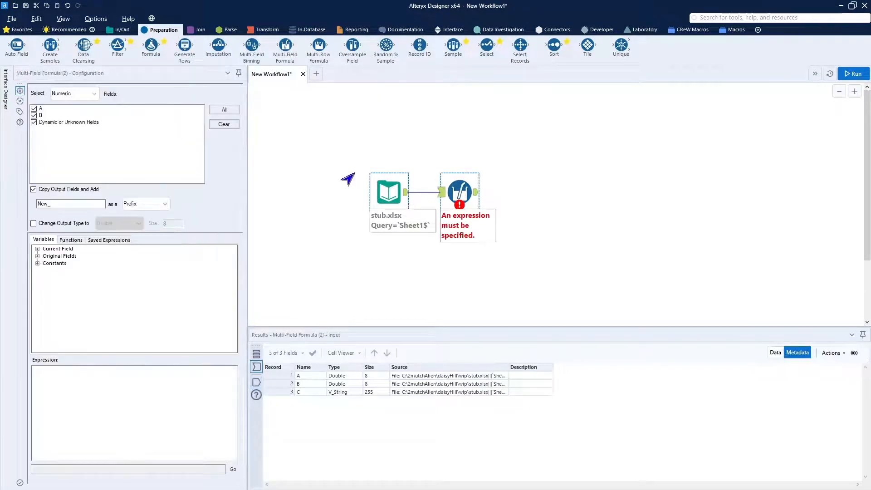
- Set the Multi-Field Formula's field selection to All Types of fields and include every listed field
{"action": "left_click", "coordinate": [87, 96]}
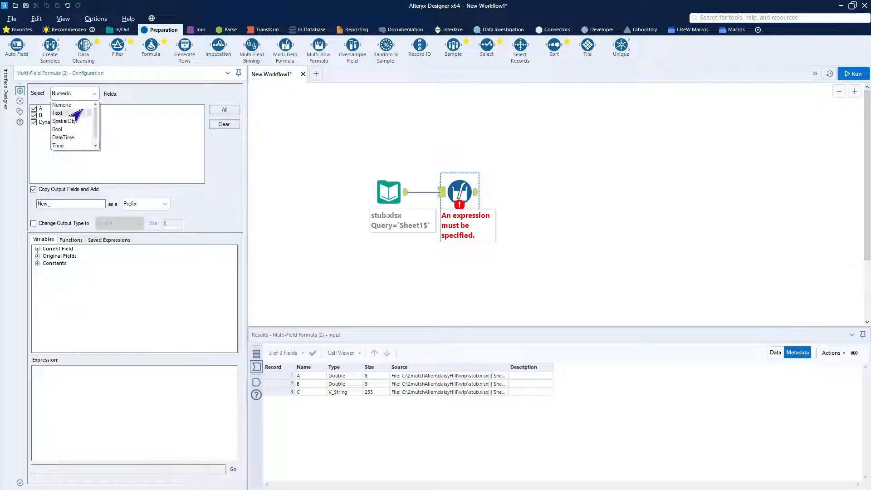
{"action": "left_click", "coordinate": [72, 106]}
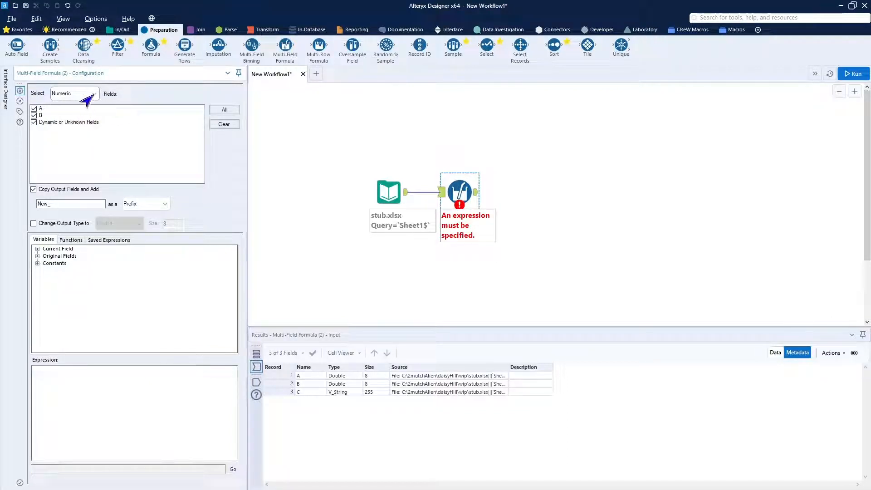
{"action": "left_click", "coordinate": [87, 97]}
{"action": "scroll", "coordinate": [63, 136], "scroll_direction": "down", "scroll_amount": 1}
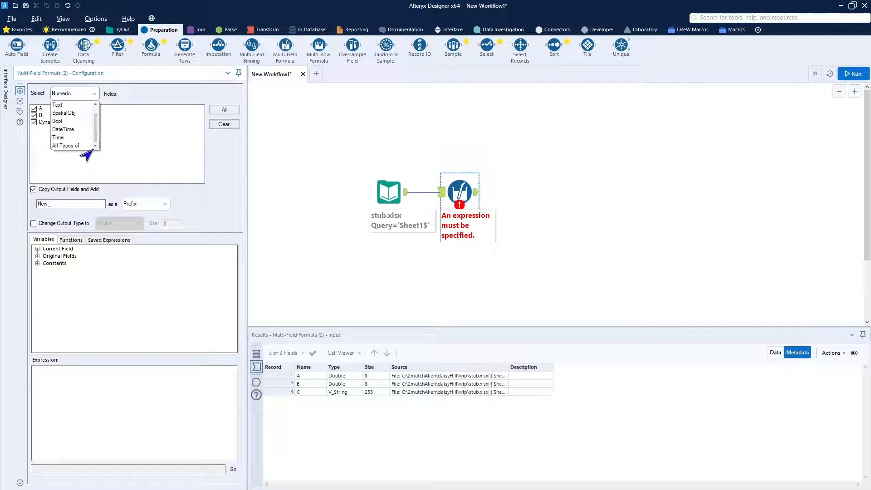
{"action": "left_click", "coordinate": [60, 146]}
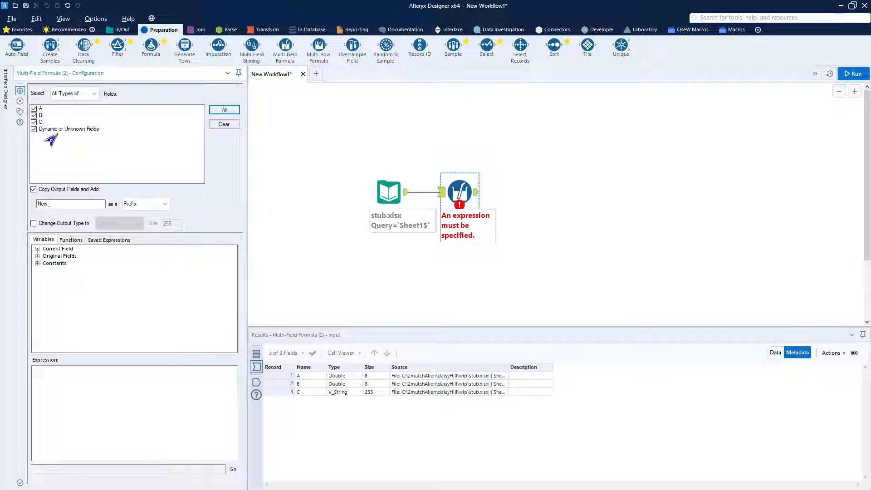
- Turn off copying output fields and change the output type to V_String with size 2000
{"action": "left_click", "coordinate": [34, 190]}
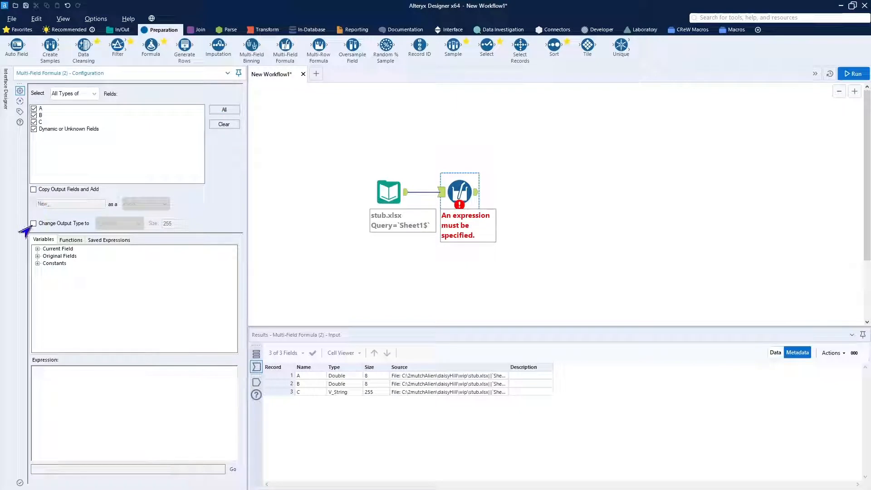
{"action": "left_click", "coordinate": [33, 224]}
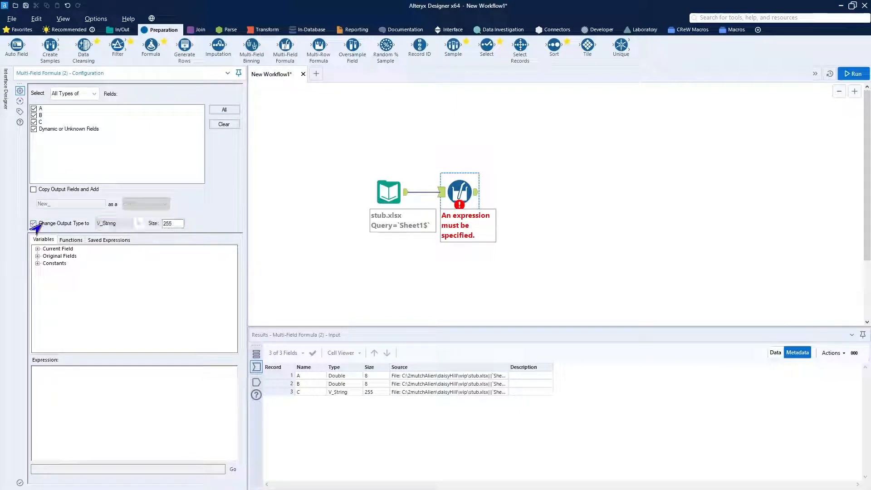
{"action": "double_click", "coordinate": [166, 224]}
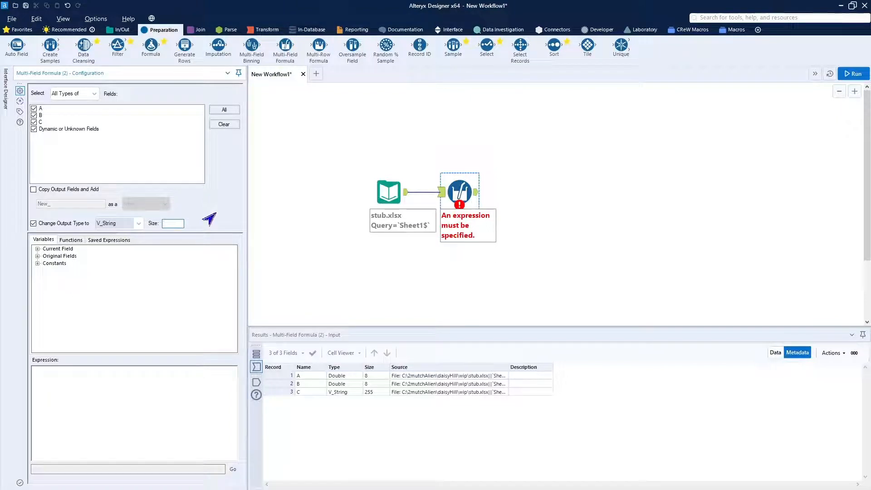
{"action": "type", "text": "2000"}
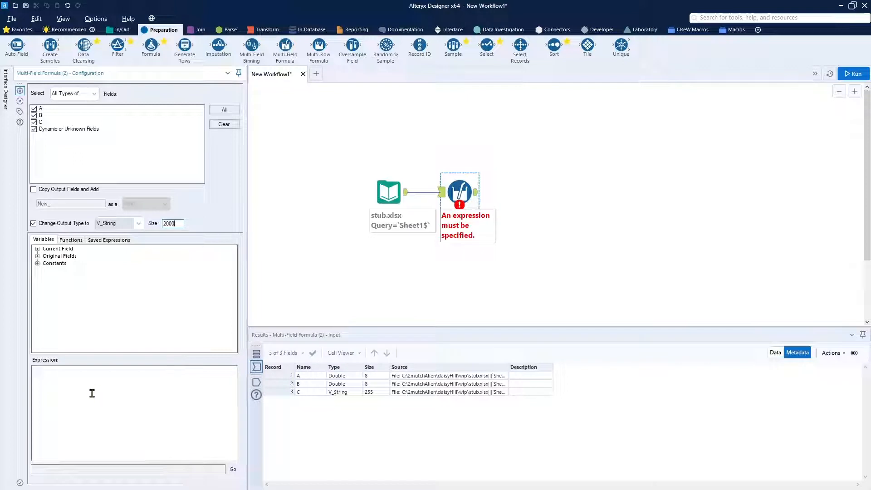
- Set the Multi-Field Formula expression to [_CurrentField_] and run the workflow to check the output's metadata and data
{"action": "left_click", "coordinate": [38, 248]}
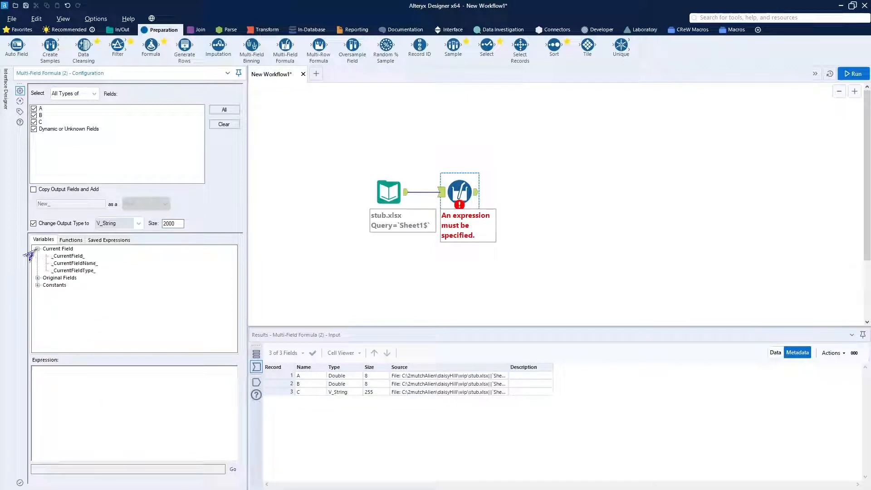
{"action": "double_click", "coordinate": [54, 257]}
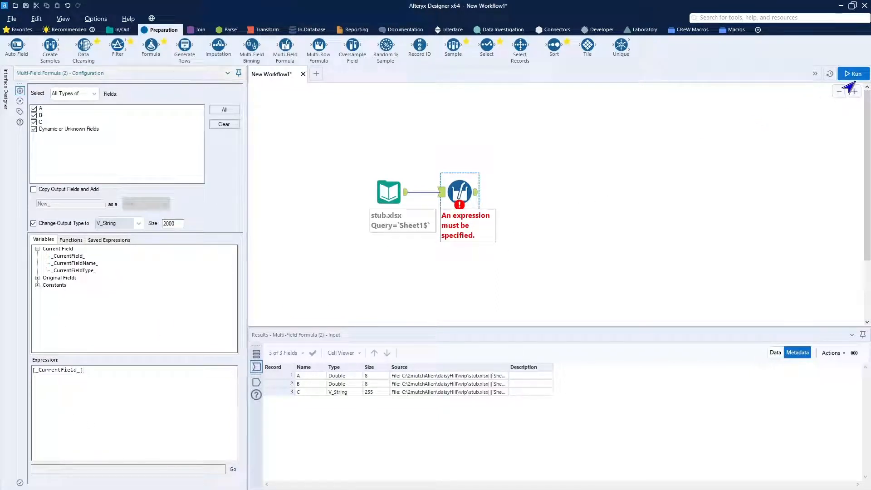
{"action": "left_click", "coordinate": [854, 73]}
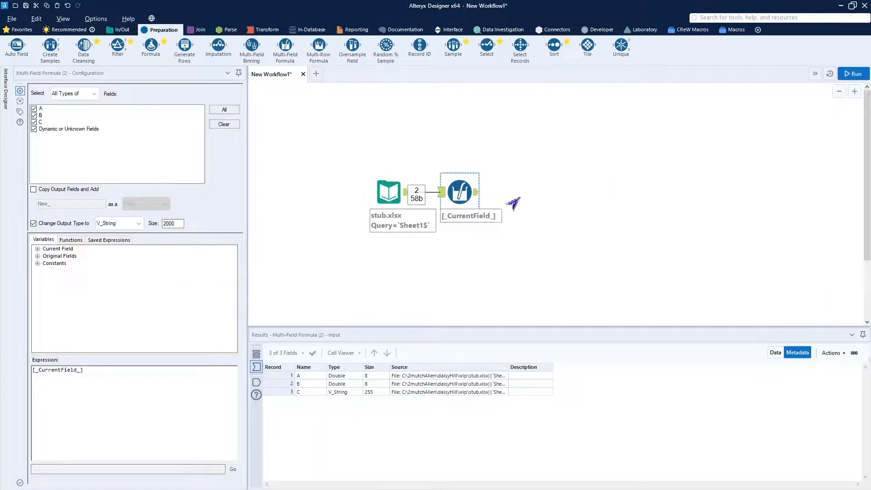
{"action": "left_click", "coordinate": [474, 196]}
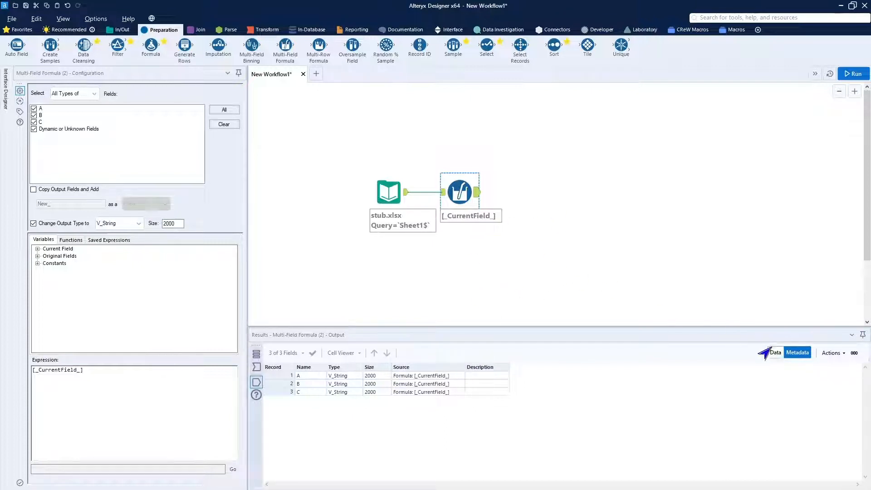
{"action": "left_click", "coordinate": [775, 353]}
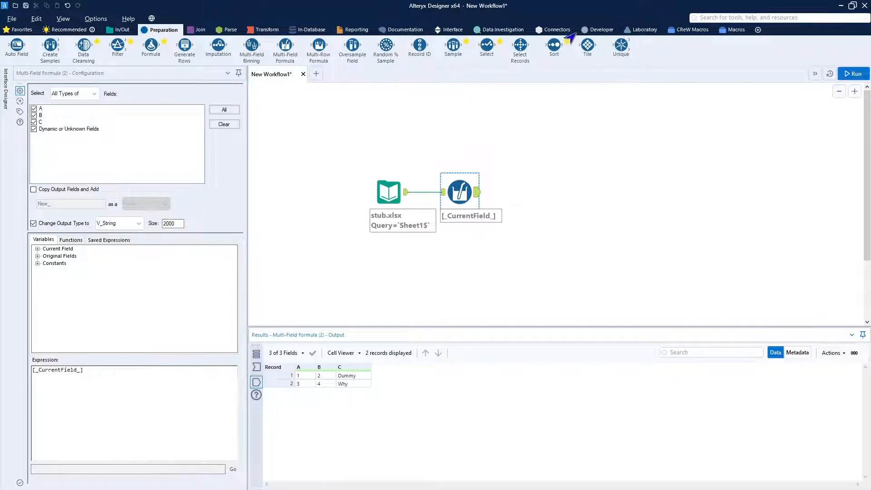
- Add a Dynamic Rename tool after the Multi-Field Formula and select all fields for renaming
{"action": "left_click", "coordinate": [599, 30]}
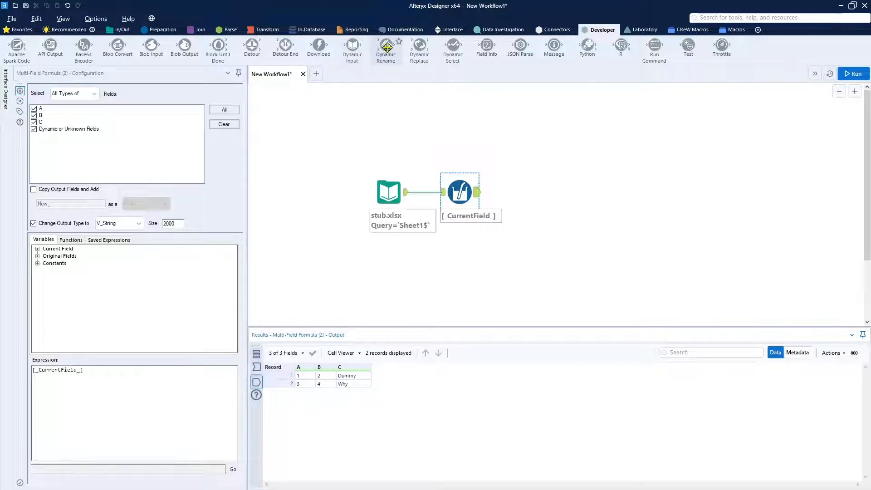
{"action": "left_click_drag", "start_coordinate": [387, 47], "coordinate": [530, 191]}
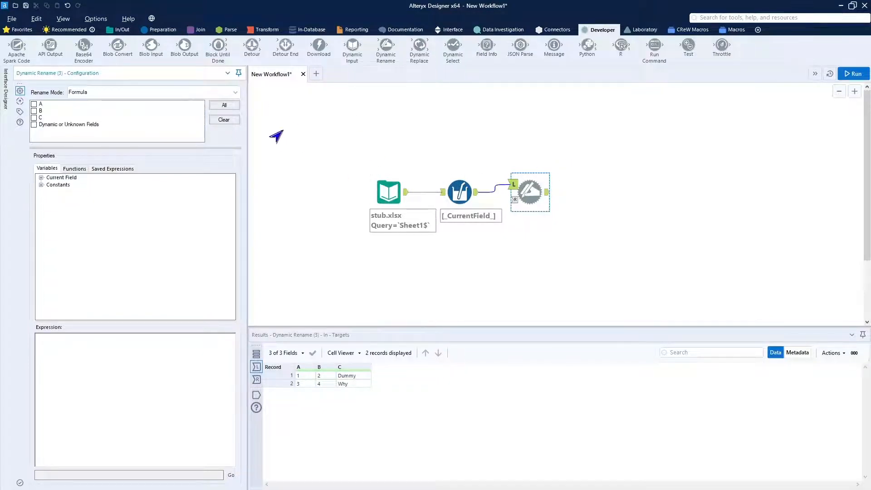
{"action": "left_click", "coordinate": [225, 107]}
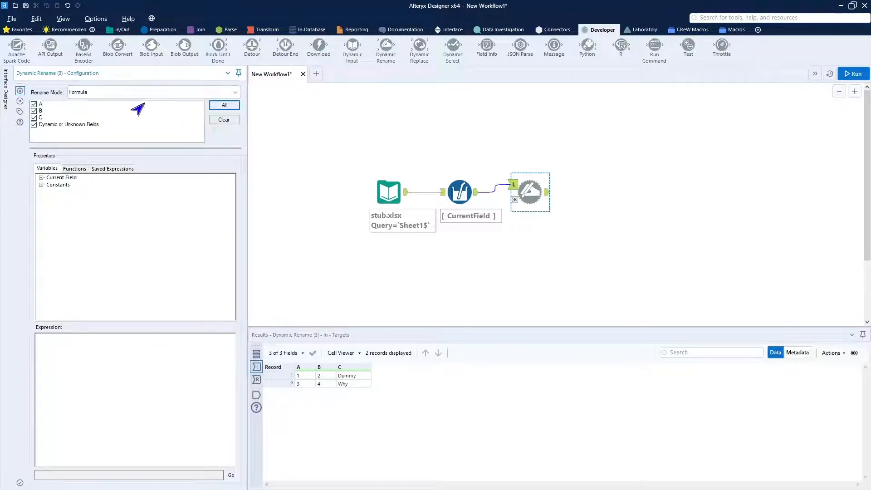
- Set the rename expression to 'Field' and run the workflow to check the Dynamic Rename output
{"action": "left_click", "coordinate": [86, 356]}
{"action": "type", "text": "'Field"}
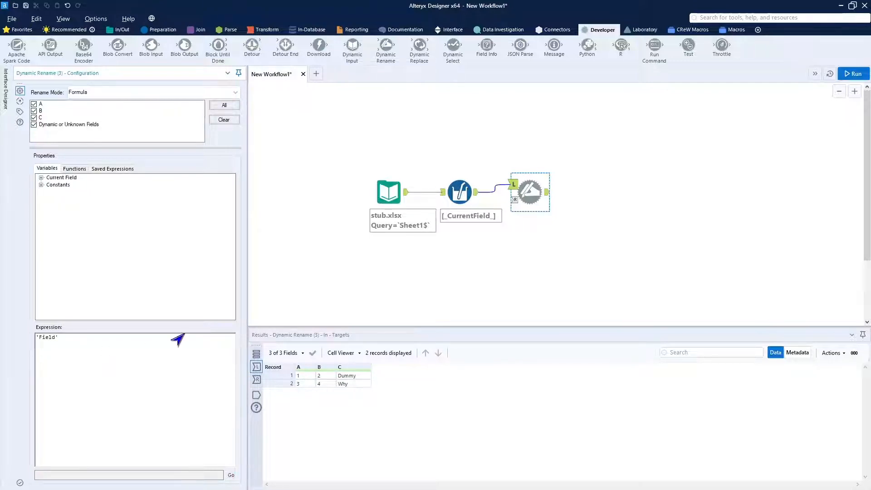
{"action": "left_click", "coordinate": [858, 74]}
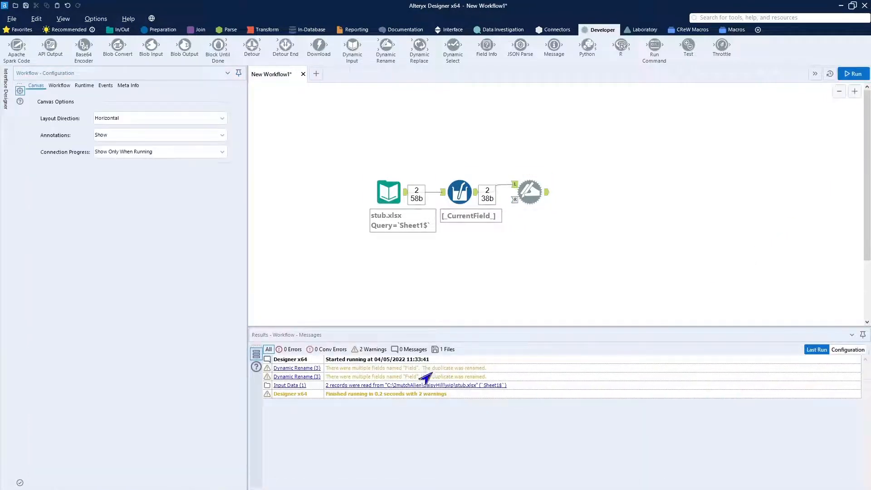
{"action": "left_click", "coordinate": [549, 197]}
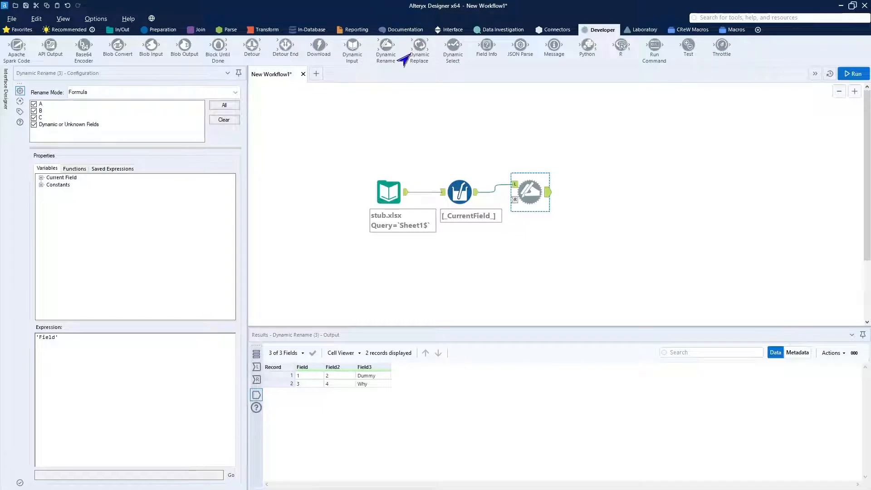
- Add a second Dynamic Rename tool after the first one and select only the column named Field
{"action": "left_click", "coordinate": [409, 117]}
{"action": "left_click_drag", "start_coordinate": [388, 43], "coordinate": [583, 191]}
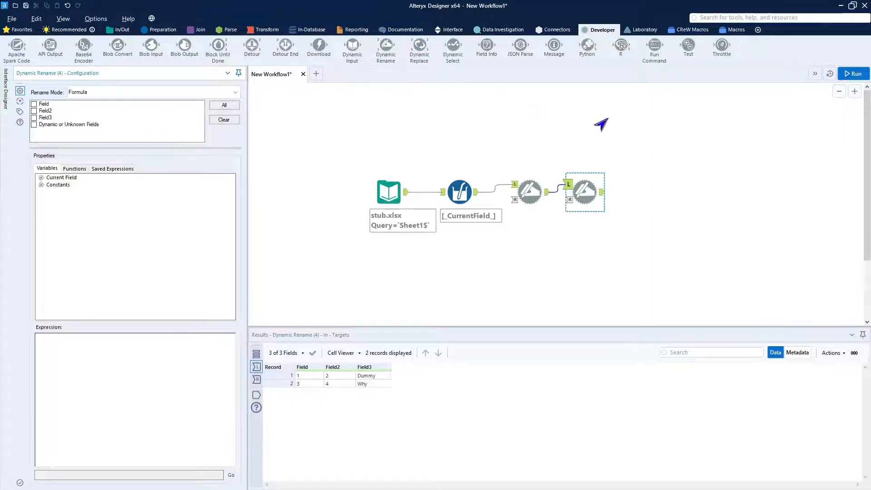
{"action": "left_click", "coordinate": [594, 197]}
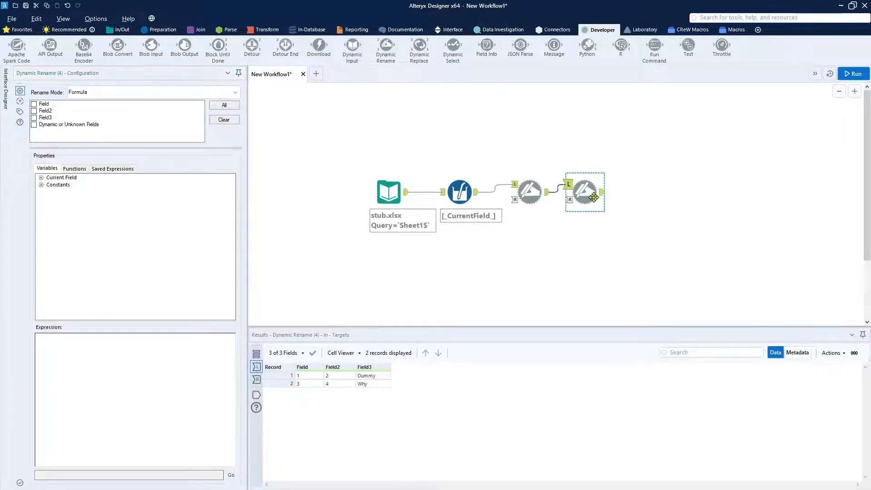
{"action": "left_click", "coordinate": [34, 104]}
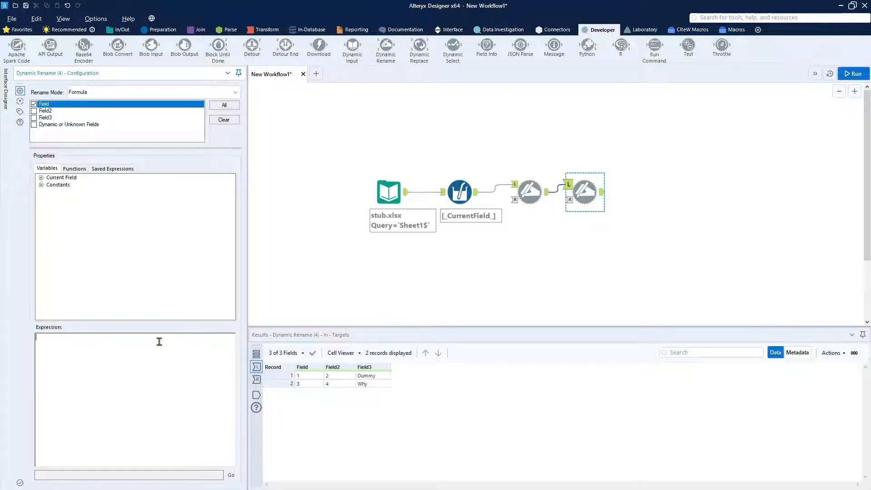
- Set the second rename expression to "Field1" and run the workflow to check its output
{"action": "type", "text": "'Field1'"}
{"action": "left_click", "coordinate": [849, 81]}
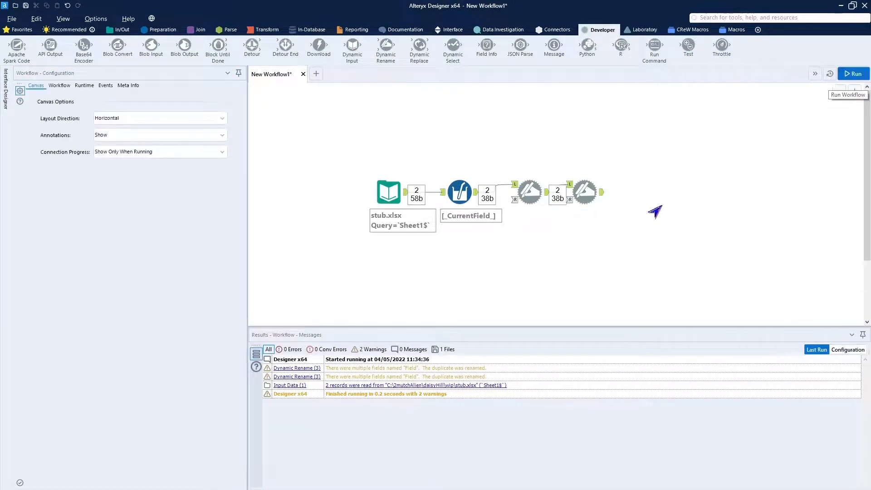
{"action": "left_click", "coordinate": [603, 199]}
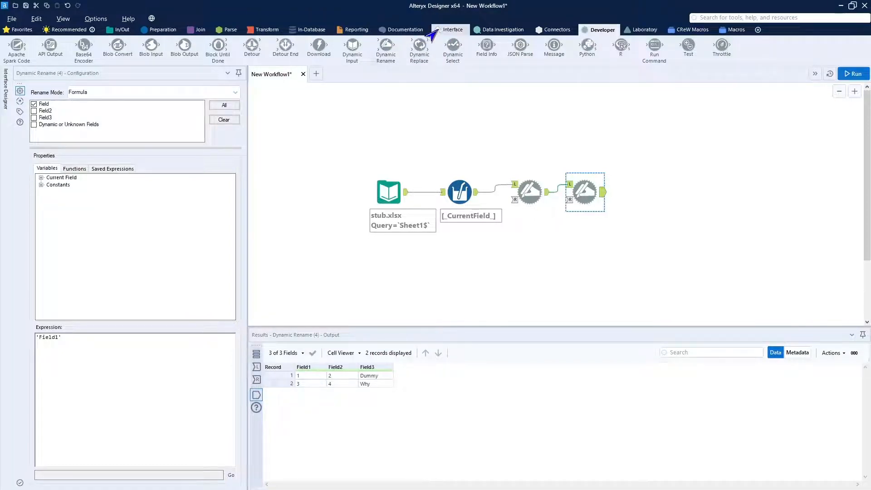
- Add a Macro Output tool after the second Dynamic Rename and name it Output
{"action": "left_click", "coordinate": [449, 30]}
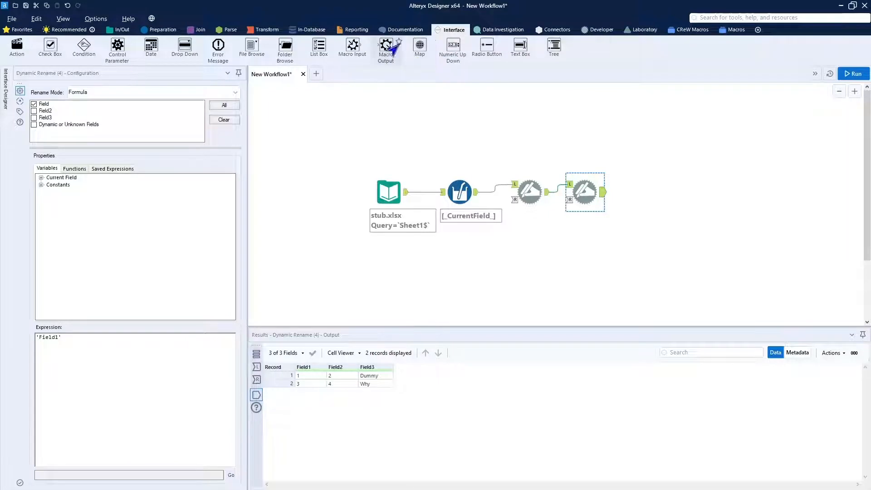
{"action": "left_click_drag", "start_coordinate": [386, 49], "coordinate": [646, 195]}
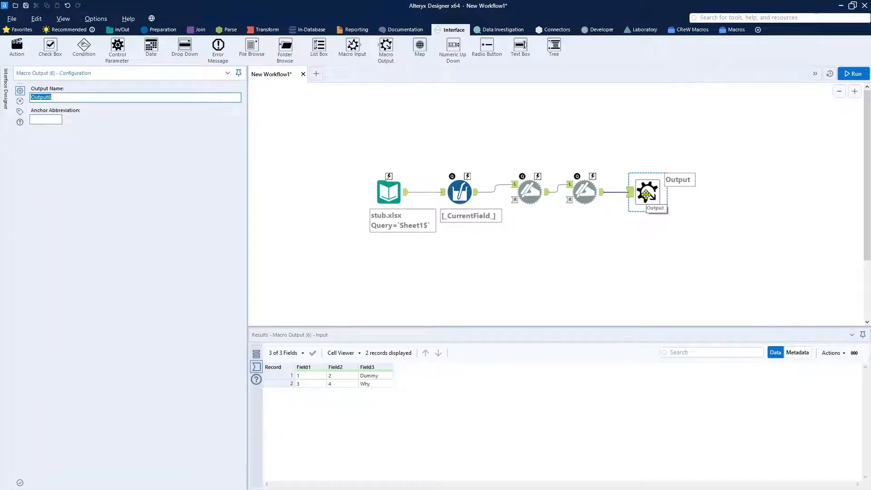
{"action": "left_click", "coordinate": [70, 97]}
{"action": "left_click_drag", "start_coordinate": [62, 98], "coordinate": [20, 100]}
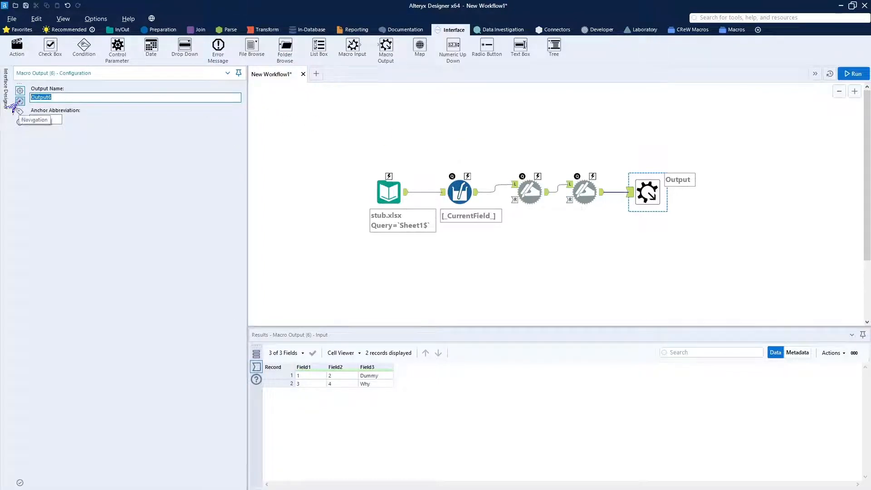
{"action": "type", "text": "Output"}
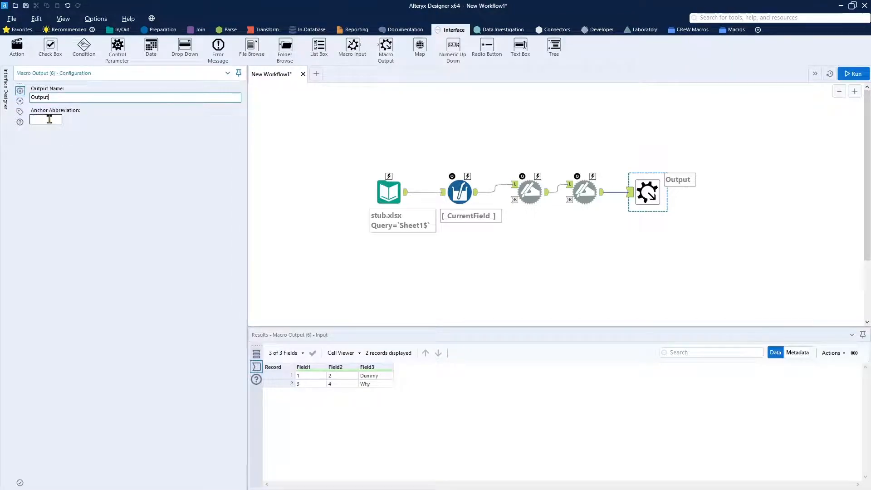
- Set the Macro Output tool's anchor abbreviation to d
{"action": "type", "text": "d"}
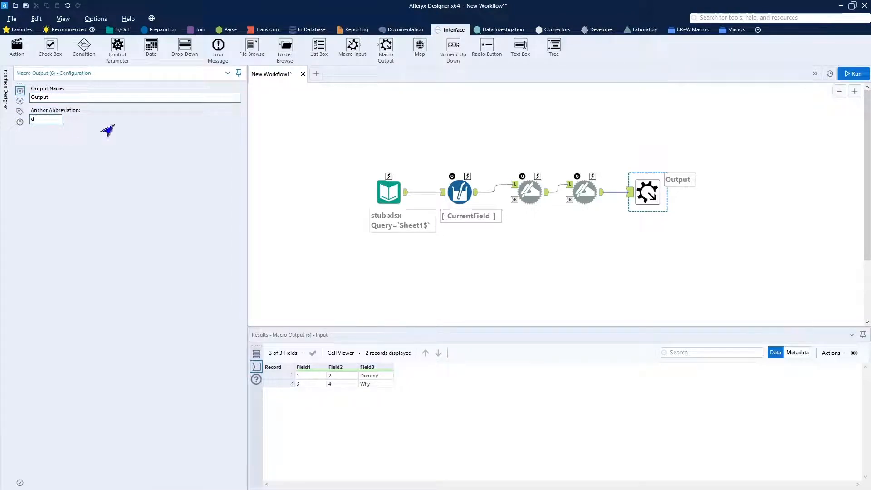
{"action": "left_click", "coordinate": [399, 128]}
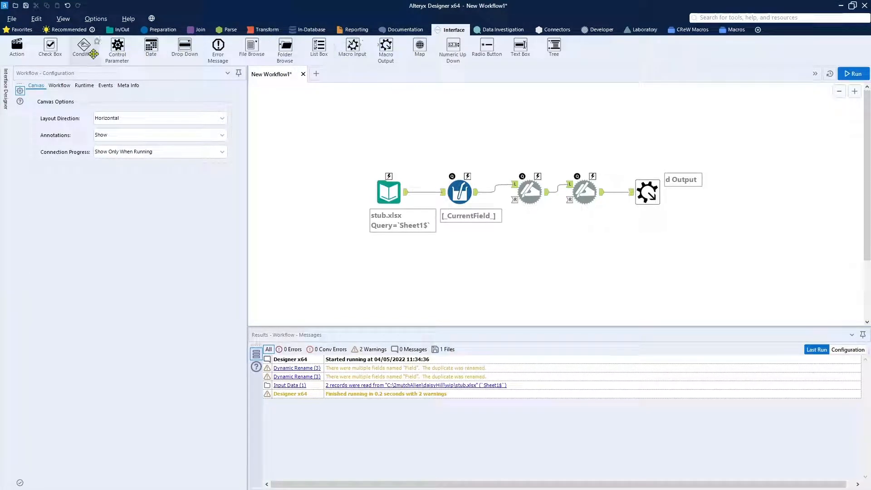
- Add a Control Parameter tool above the Input Data tool and label it Full File Name
{"action": "left_click_drag", "start_coordinate": [116, 44], "coordinate": [294, 113]}
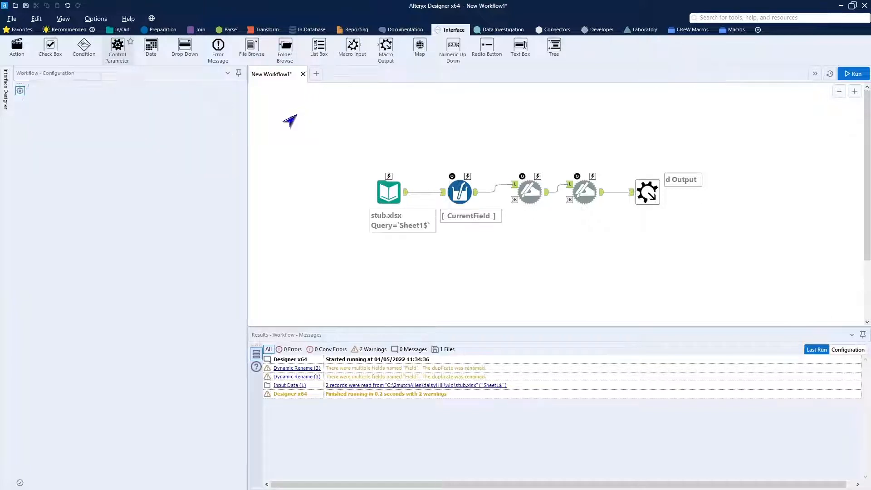
{"action": "type", "text": "F"}
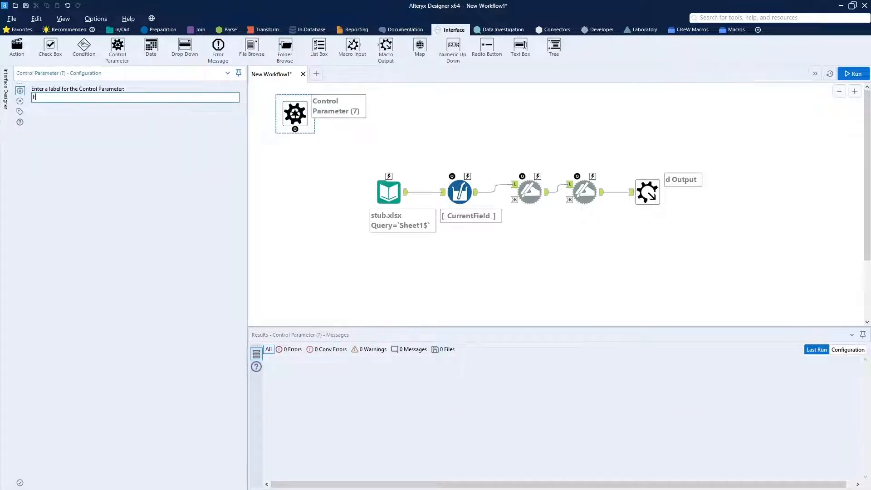
{"action": "type", "text": "ull File Name"}
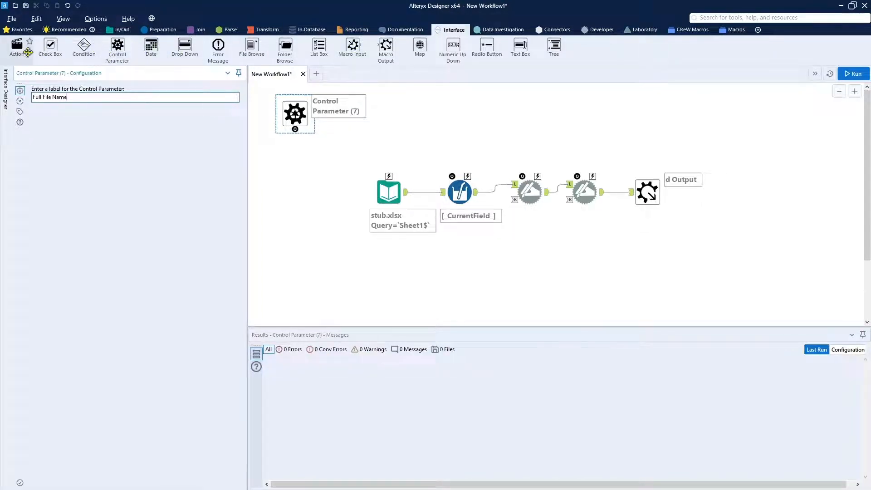
- Connect the Control Parameter to the Input Data tool through an Action tool with action type Update Input Data Tool
{"action": "left_click_drag", "start_coordinate": [17, 45], "coordinate": [406, 182]}
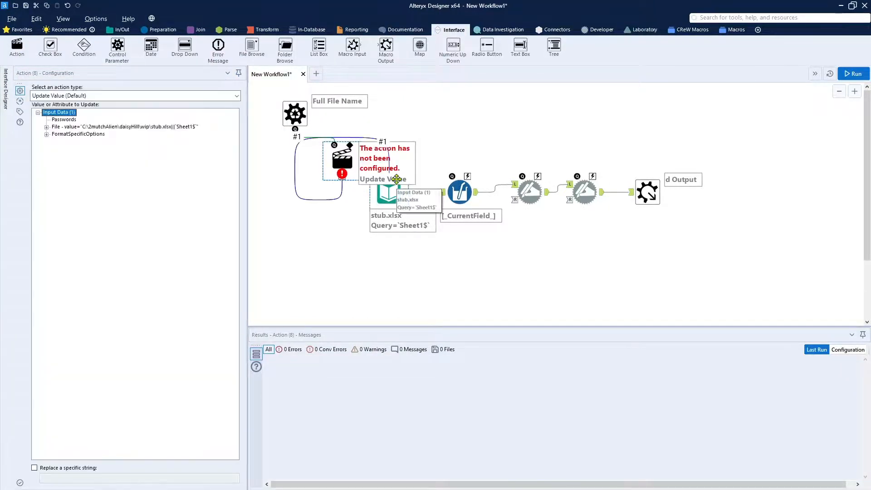
{"action": "left_click", "coordinate": [301, 121]}
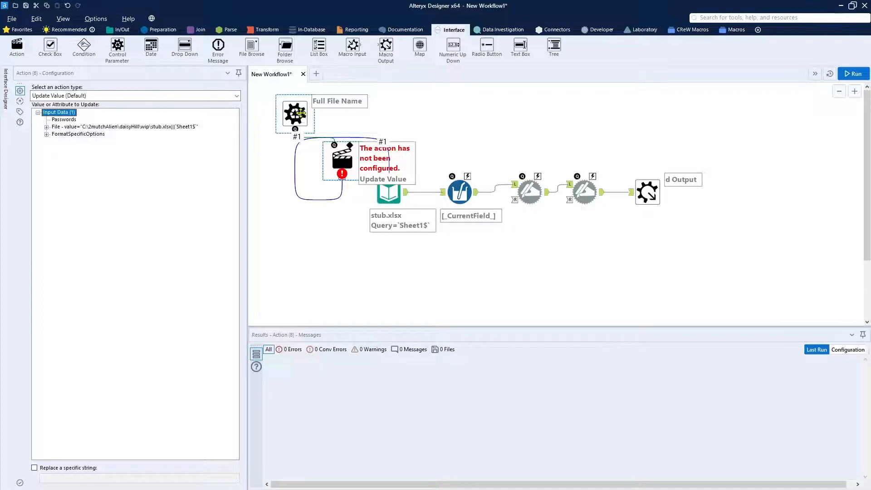
{"action": "left_click_drag", "start_coordinate": [302, 122], "coordinate": [342, 148]}
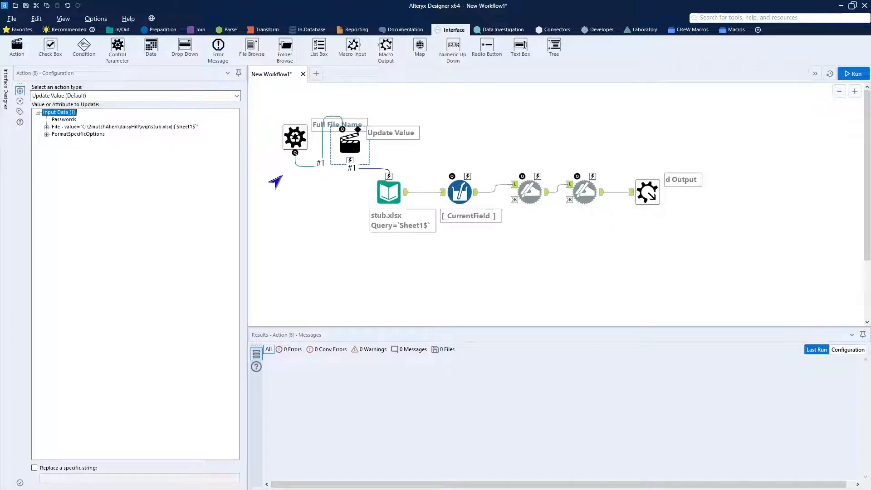
{"action": "left_click", "coordinate": [134, 96]}
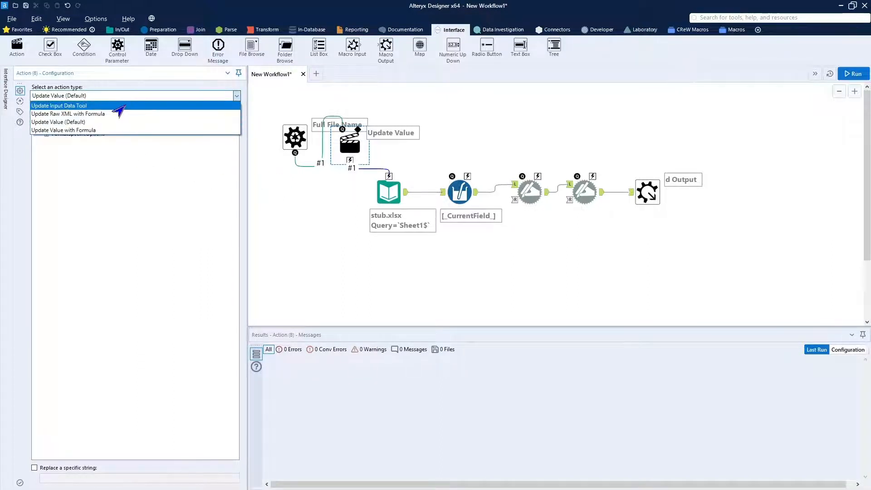
{"action": "left_click", "coordinate": [119, 110]}
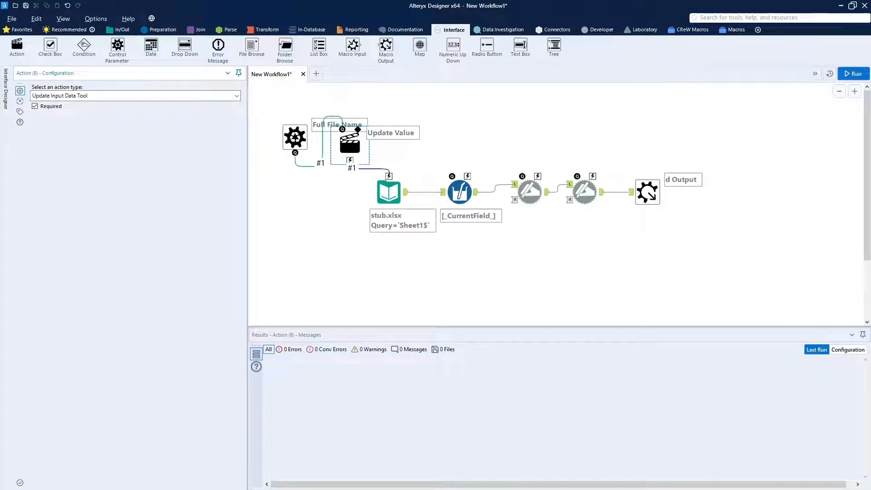
- Set the macro's output mode to Auto Configure by Position in the Interface Designer properties
{"action": "left_click", "coordinate": [3, 100]}
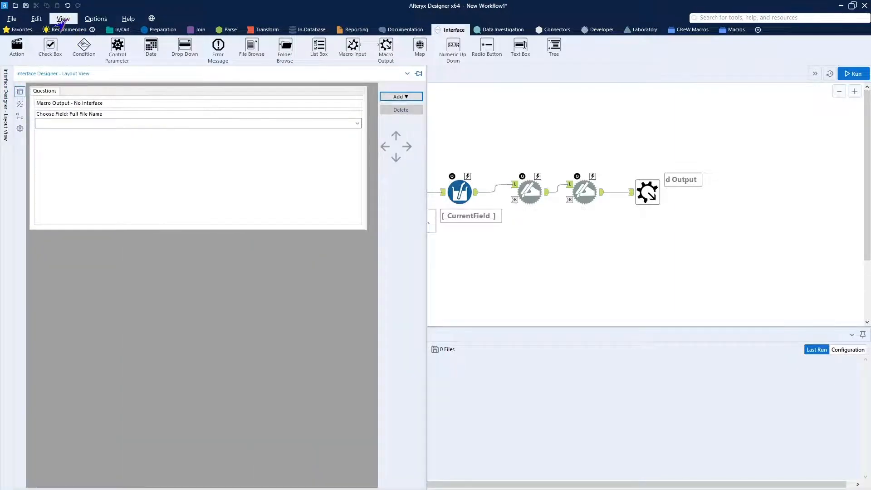
{"action": "left_click", "coordinate": [63, 19]}
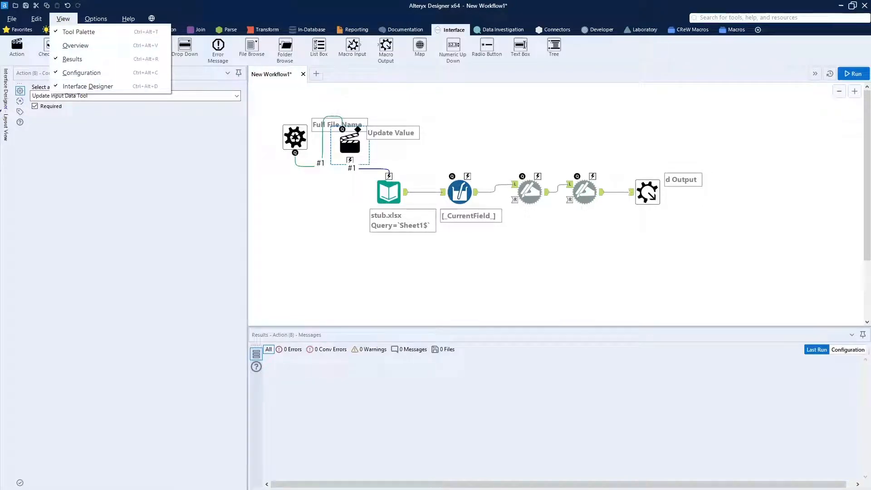
{"action": "left_click", "coordinate": [4, 113]}
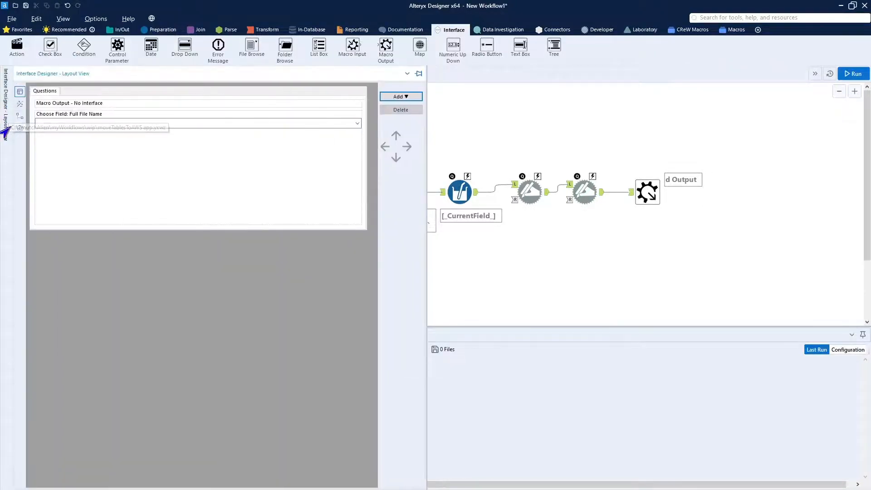
{"action": "left_click", "coordinate": [20, 129]}
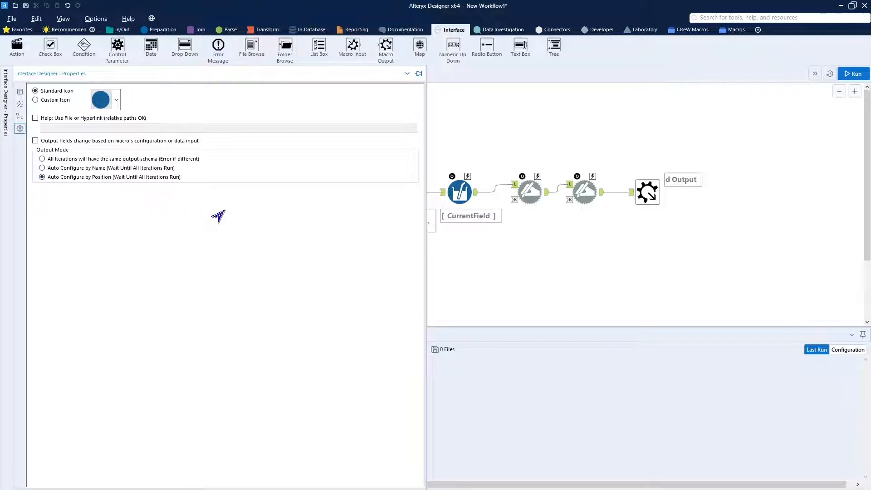
{"action": "left_click", "coordinate": [446, 132]}
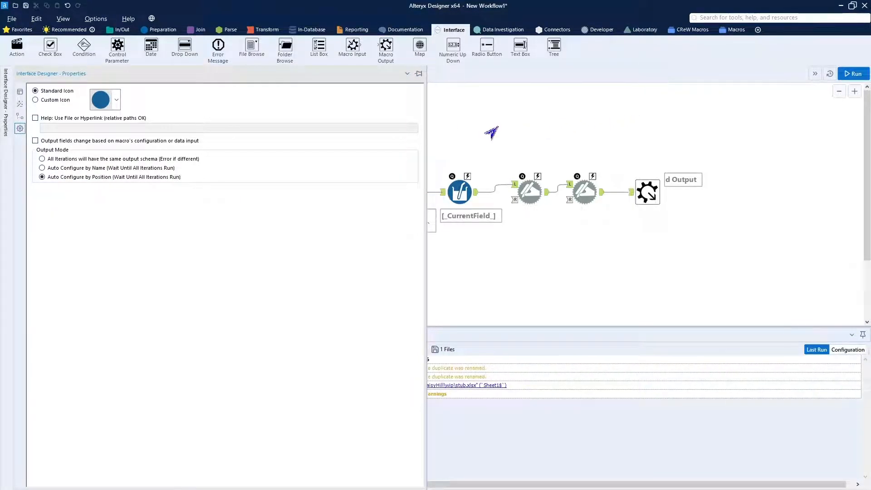
{"action": "left_click", "coordinate": [521, 124]}
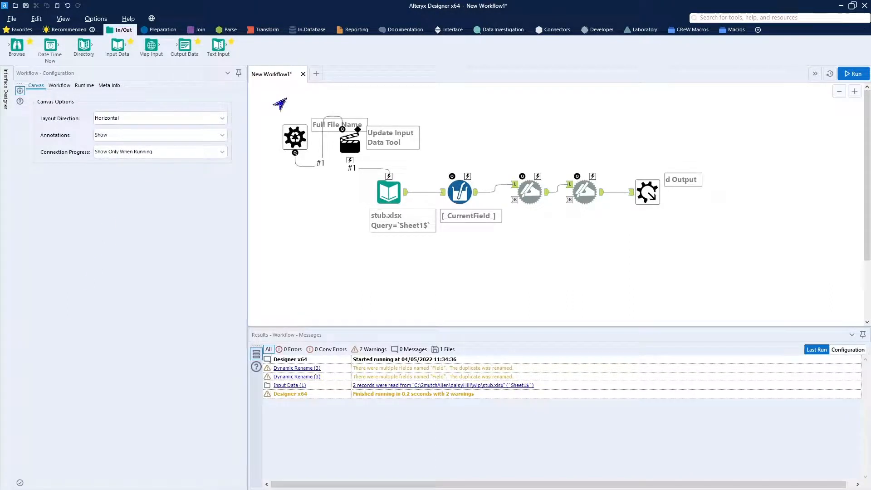
- Create a new workflow and paste the copied chain of Excel directory search tools into it
{"action": "left_click", "coordinate": [316, 74]}
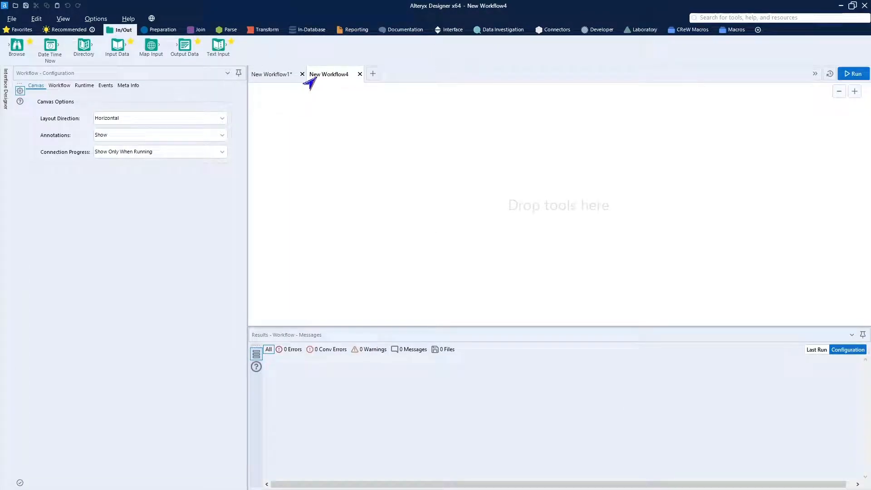
{"action": "right_click", "coordinate": [328, 142]}
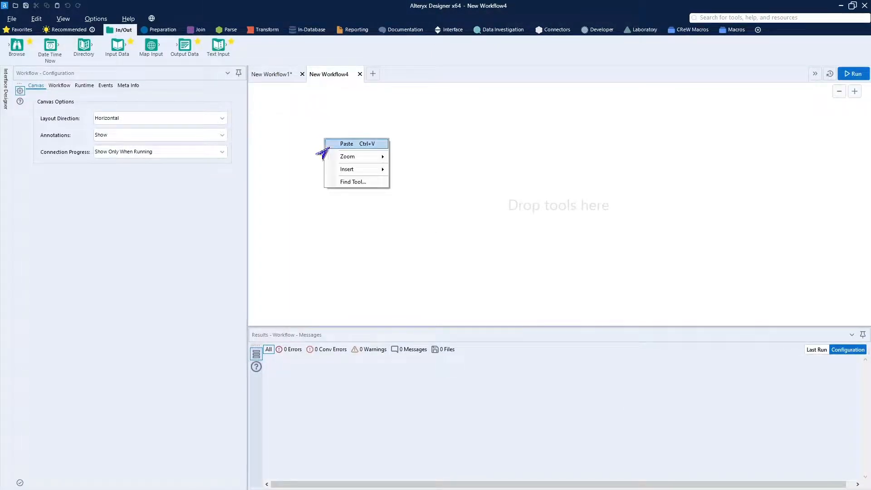
{"action": "mouse_move", "coordinate": [344, 159]}
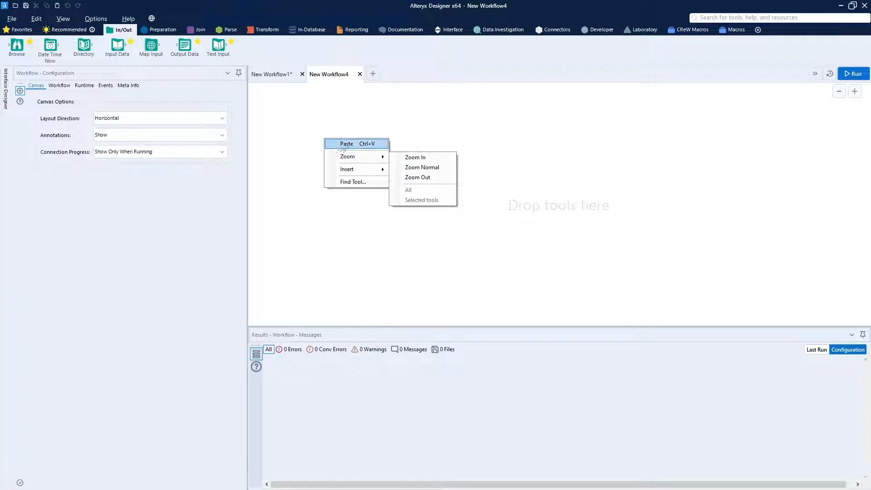
{"action": "left_click", "coordinate": [346, 144]}
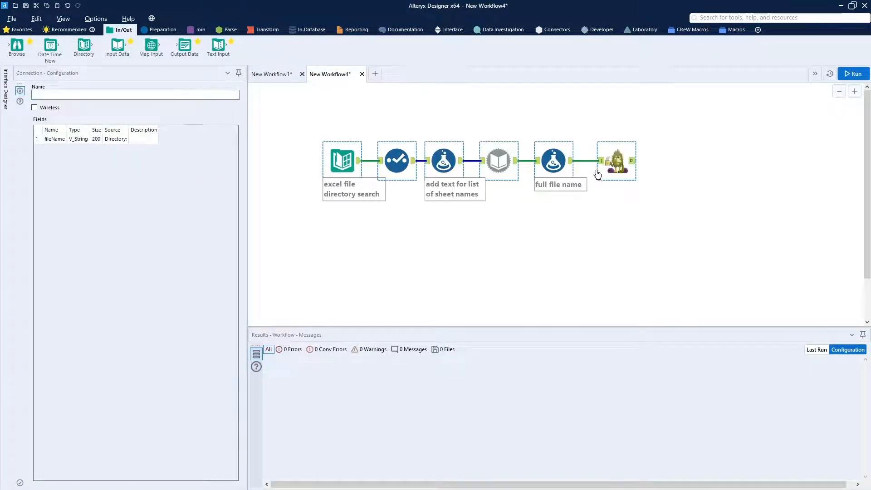
- Delete the macro tool after the full file name Formula in the pasted chain
{"action": "left_click", "coordinate": [613, 161]}
{"action": "key", "text": "Delete"}
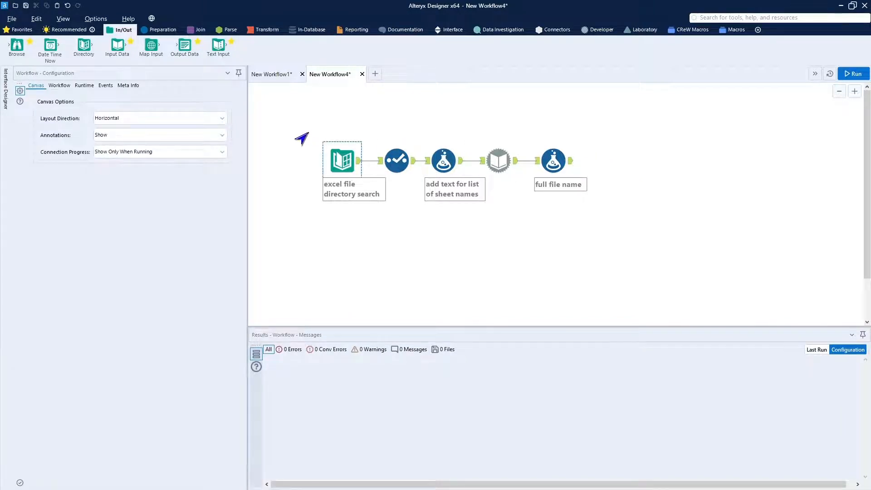
{"action": "left_click_drag", "start_coordinate": [306, 133], "coordinate": [657, 230]}
{"action": "left_click", "coordinate": [504, 276]}
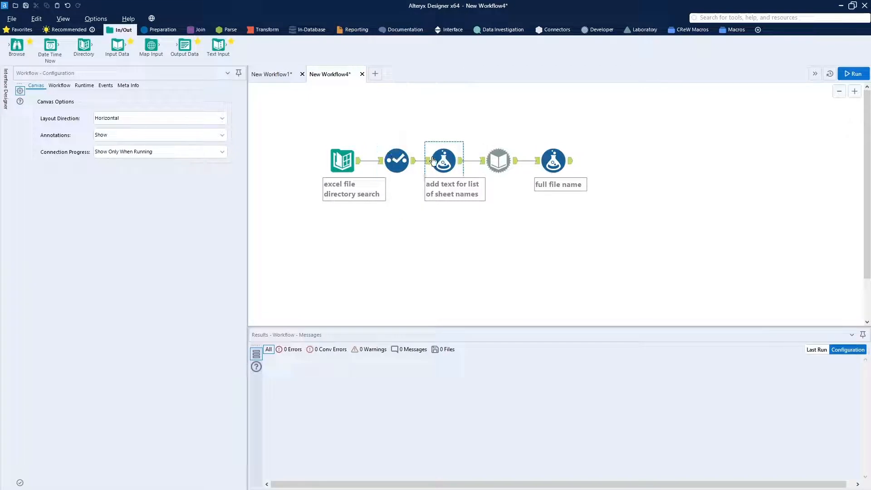
- Run the workflow and examine the Select tool's configuration and the listOfSheetsName values from the first Formula tool
{"action": "left_click", "coordinate": [402, 160]}
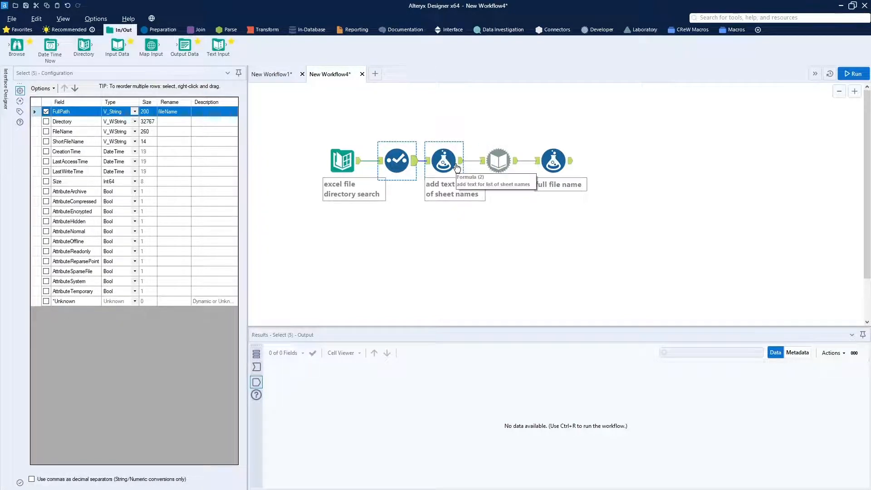
{"action": "left_click", "coordinate": [444, 163]}
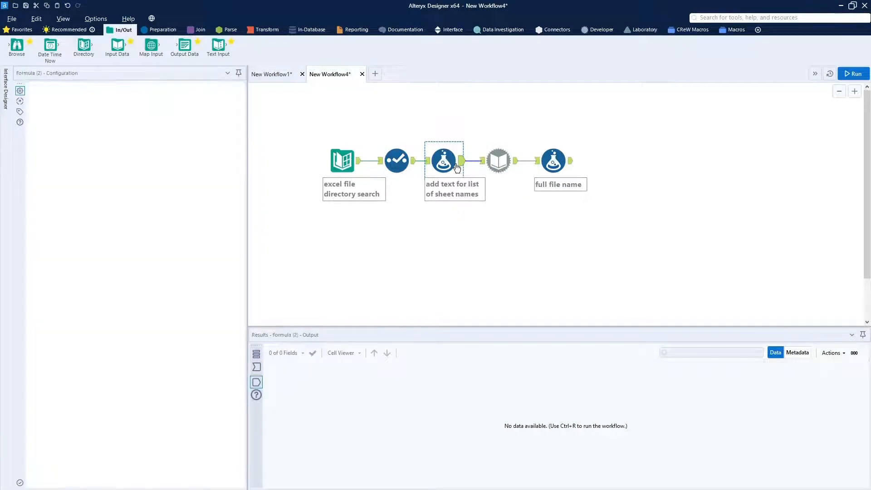
{"action": "left_click", "coordinate": [854, 74]}
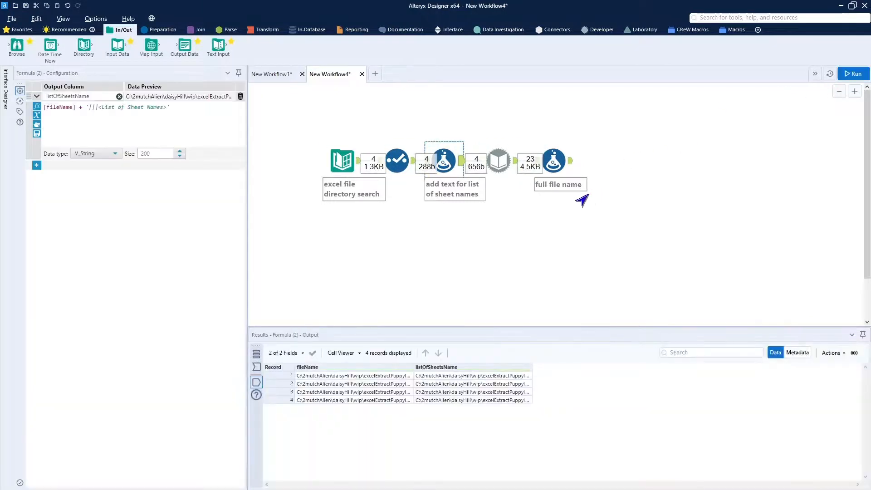
{"action": "left_click", "coordinate": [409, 168]}
{"action": "left_click", "coordinate": [443, 161]}
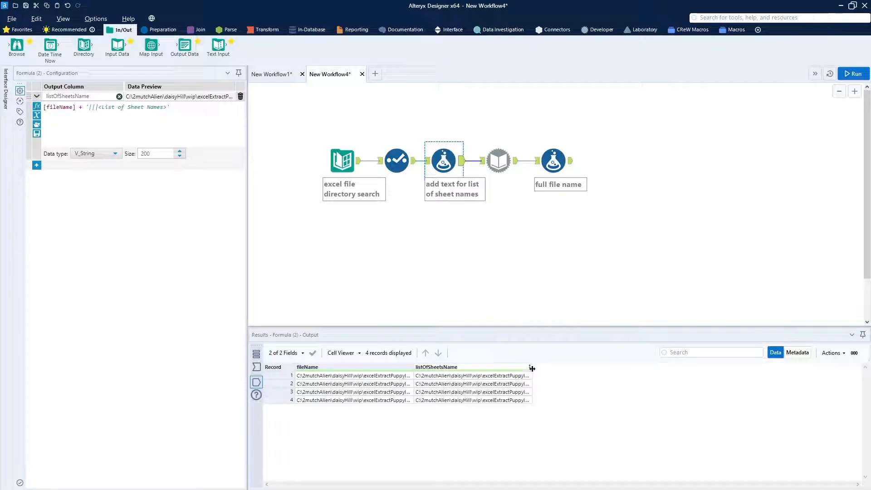
{"action": "left_click_drag", "start_coordinate": [532, 368], "coordinate": [686, 379]}
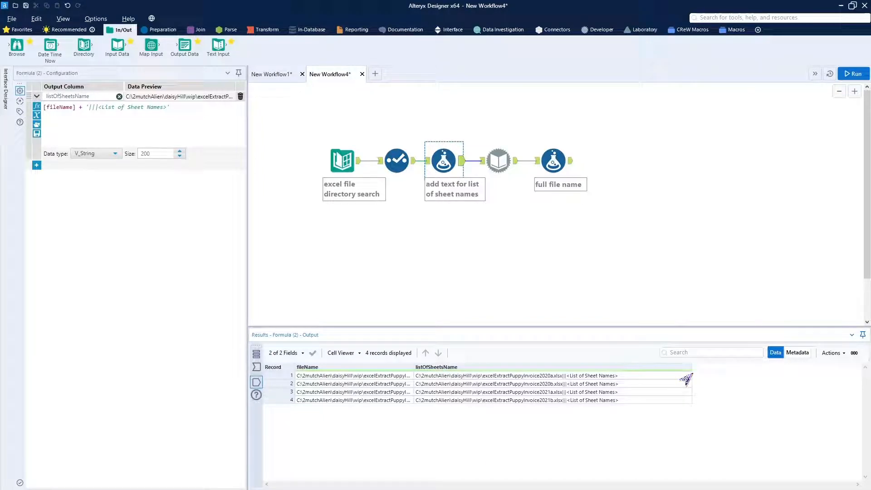
- Examine the Dynamic Input tool's configuration and the FileName values produced by the full file name Formula
{"action": "left_click", "coordinate": [508, 167]}
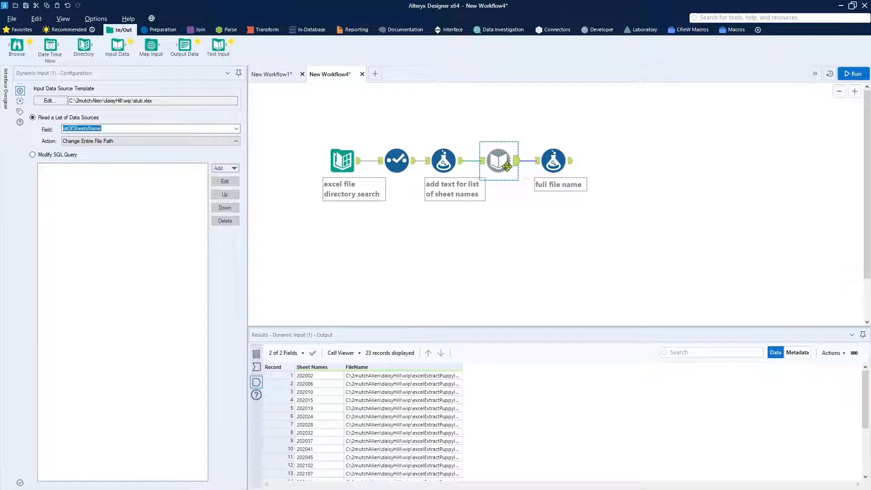
{"action": "left_click", "coordinate": [590, 30]}
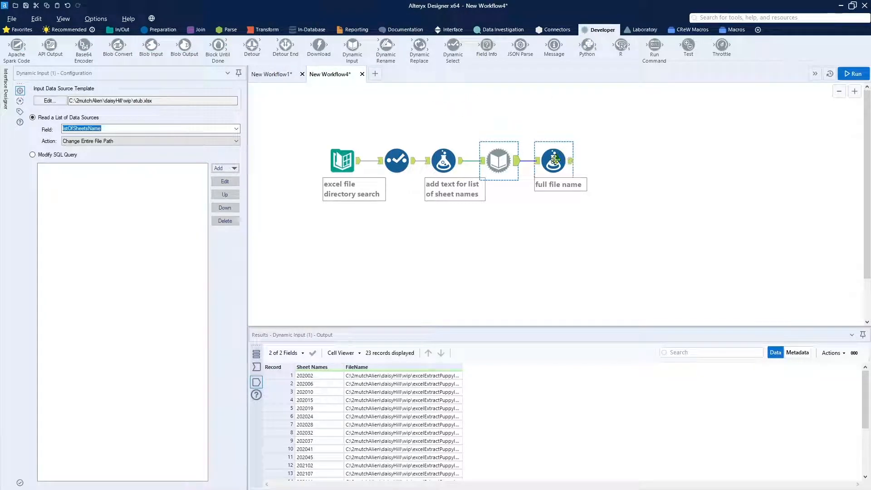
{"action": "left_click", "coordinate": [572, 165]}
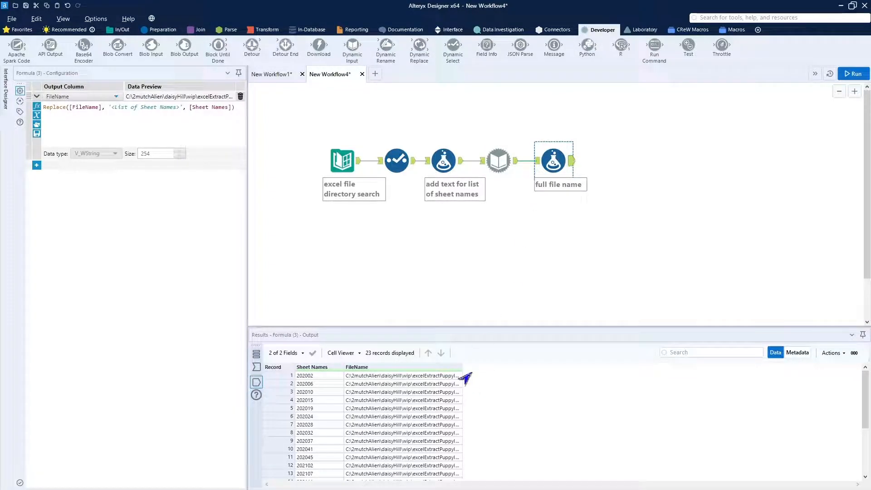
{"action": "left_click_drag", "start_coordinate": [462, 369], "coordinate": [597, 369]}
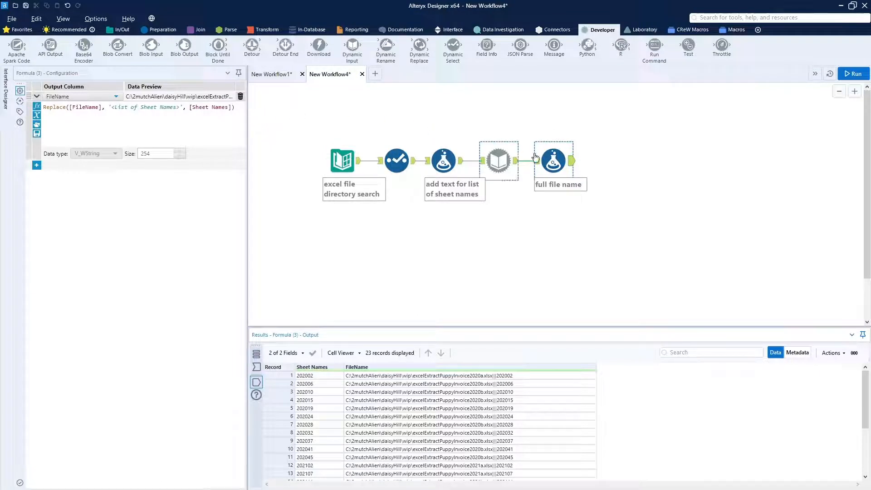
{"action": "scroll", "coordinate": [560, 437], "scroll_direction": "down", "scroll_amount": 3}
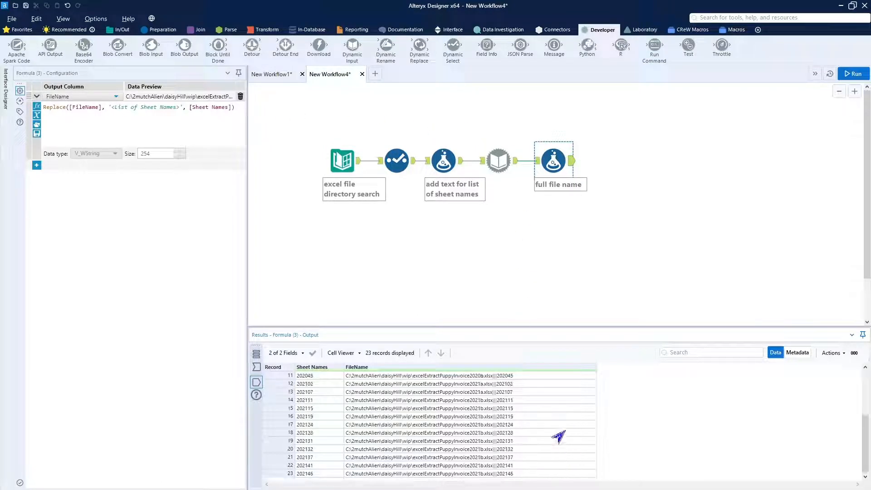
{"action": "scroll", "coordinate": [559, 436], "scroll_direction": "up", "scroll_amount": 3}
{"action": "scroll", "coordinate": [559, 436], "scroll_direction": "down", "scroll_amount": 3}
{"action": "scroll", "coordinate": [559, 436], "scroll_direction": "up", "scroll_amount": 3}
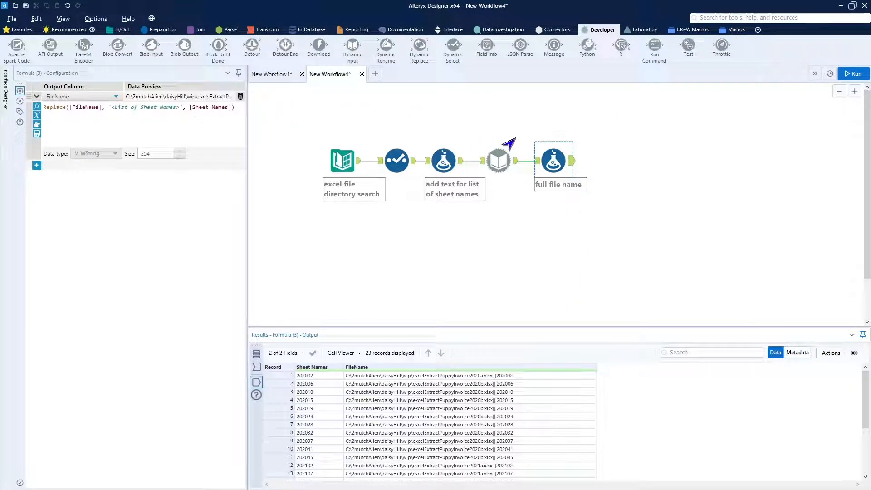
- Add the genericMultiFileReader macro and connect it after the full file name Formula
{"action": "left_click", "coordinate": [734, 30]}
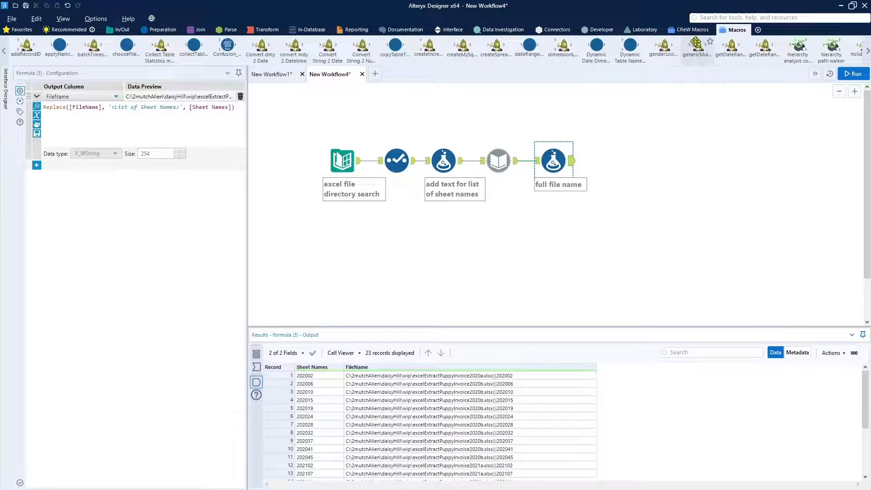
{"action": "left_click_drag", "start_coordinate": [696, 42], "coordinate": [616, 160]}
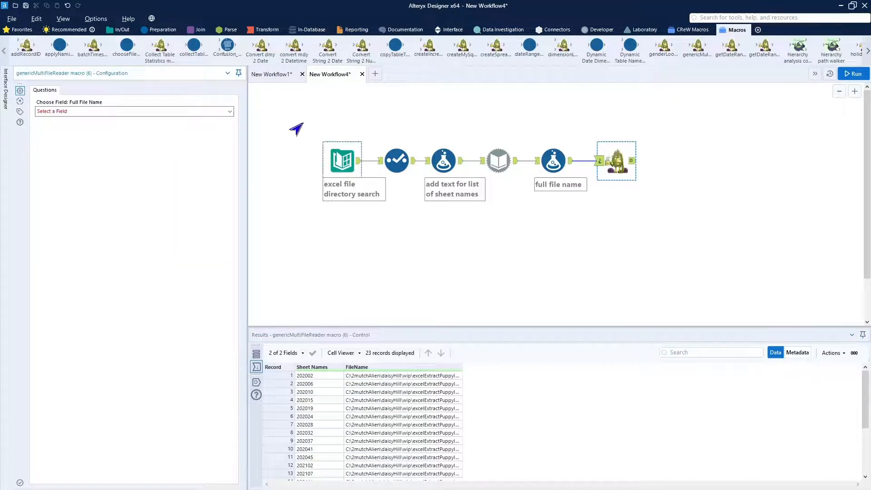
- Map the genericMultiFileReader macro's Full File Name question to the FileName field and run the workflow
{"action": "left_click", "coordinate": [223, 115]}
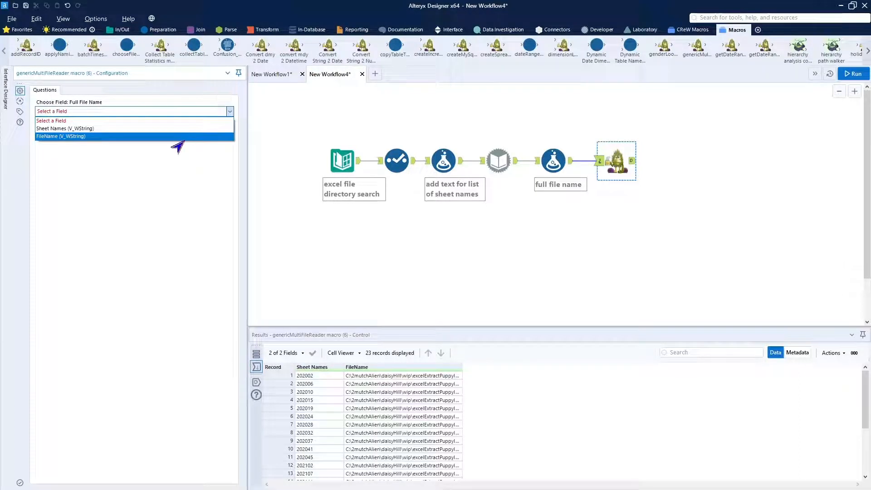
{"action": "left_click", "coordinate": [136, 136]}
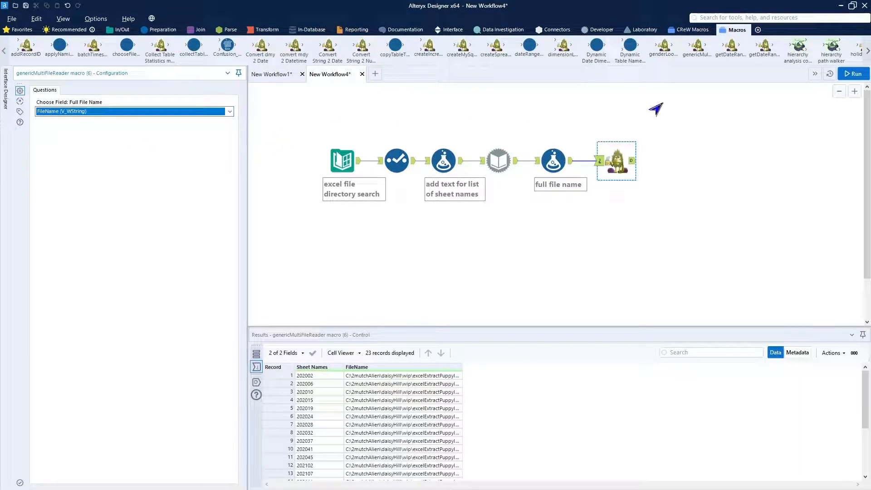
{"action": "left_click", "coordinate": [853, 74]}
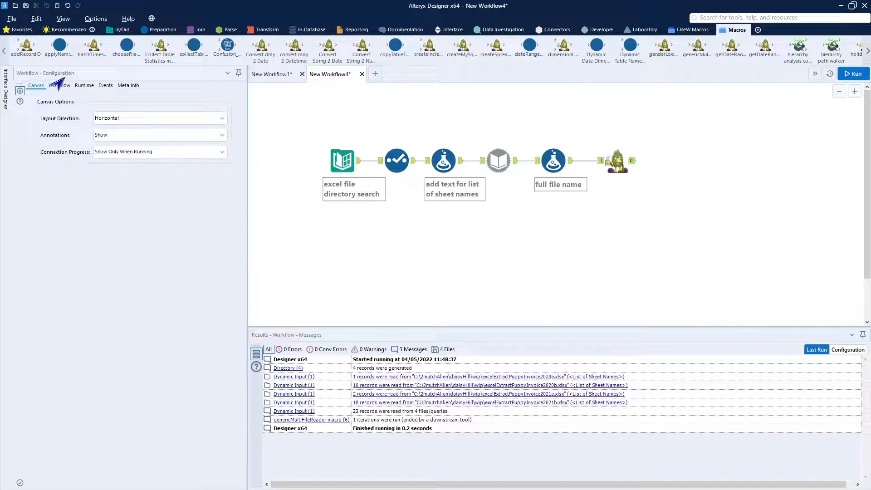
- Add a Browse tool after the genericMultiFileReader macro and rerun the workflow
{"action": "left_click", "coordinate": [78, 89]}
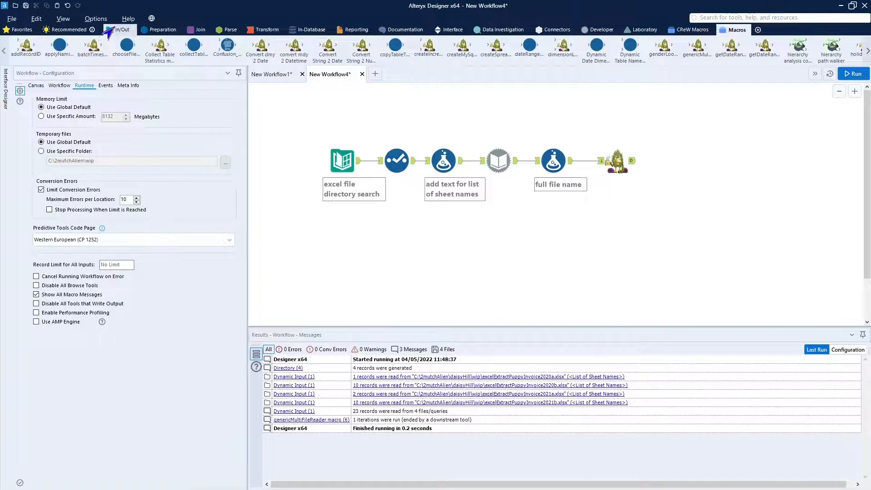
{"action": "left_click", "coordinate": [112, 30]}
{"action": "left_click_drag", "start_coordinate": [117, 47], "coordinate": [684, 153]}
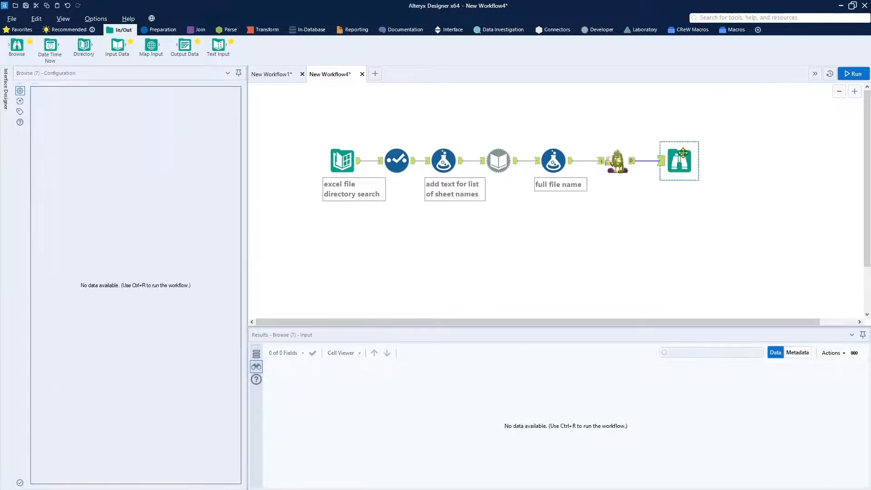
{"action": "left_click", "coordinate": [854, 74]}
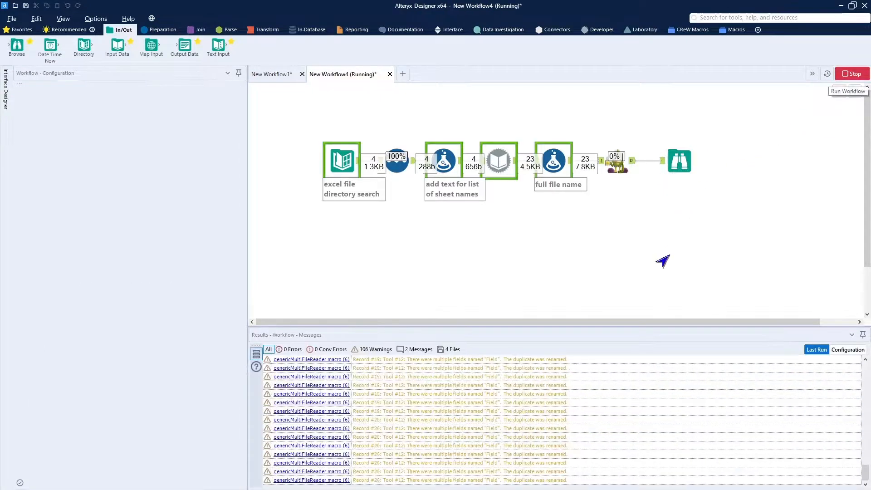
- Examine the run messages from the Directory, Dynamic Input and genericMultiFileReader macro tools
{"action": "scroll", "coordinate": [507, 430], "scroll_direction": "up", "scroll_amount": 5}
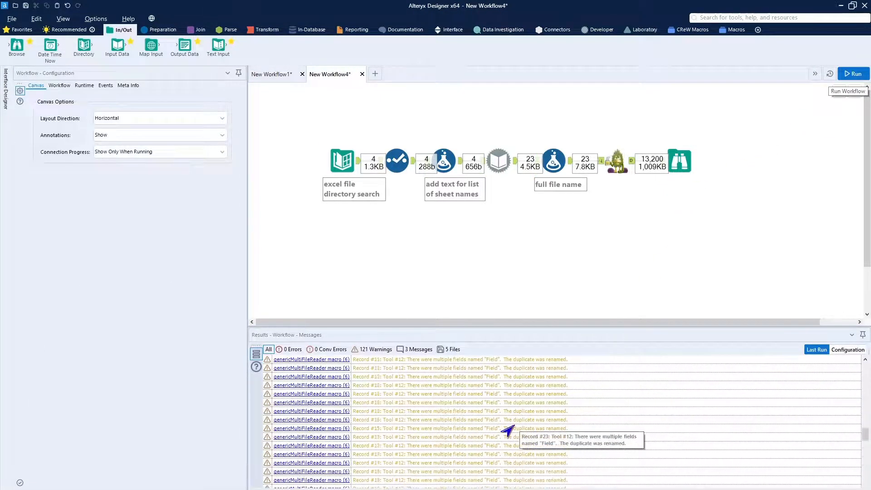
{"action": "scroll", "coordinate": [508, 430], "scroll_direction": "up", "scroll_amount": 5}
{"action": "scroll", "coordinate": [507, 430], "scroll_direction": "down", "scroll_amount": 15}
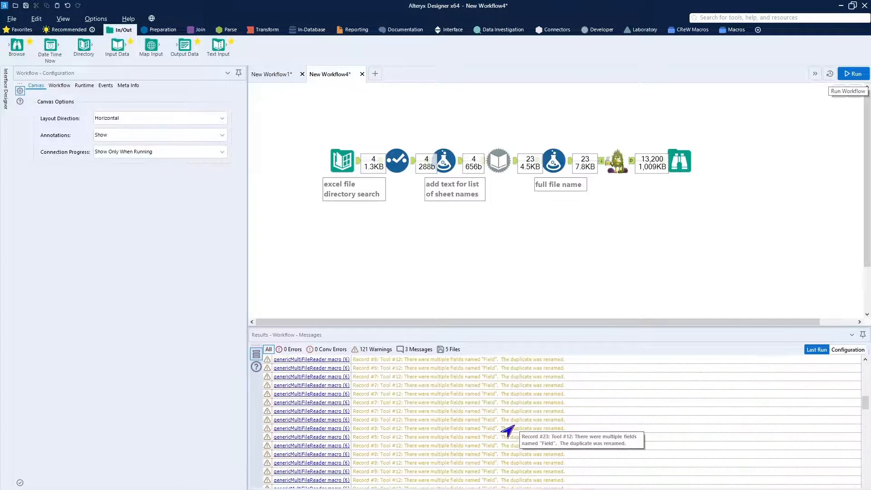
{"action": "left_click", "coordinate": [692, 156]}
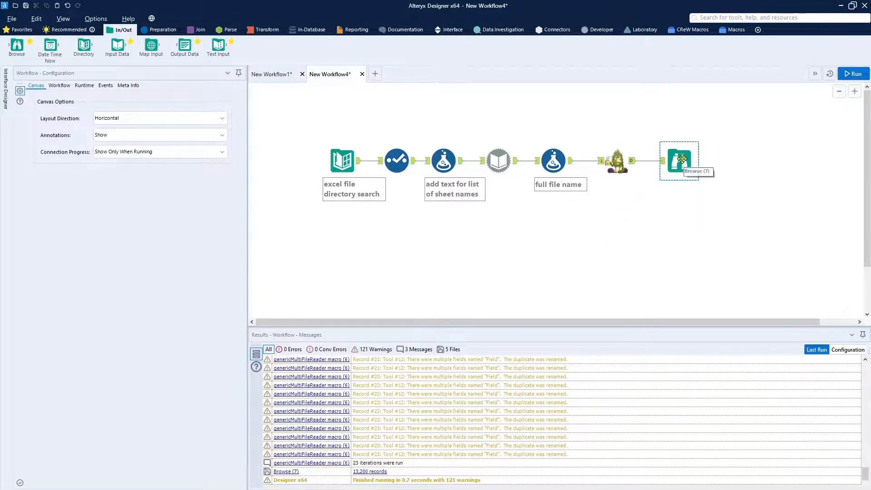
{"action": "left_click", "coordinate": [681, 253]}
{"action": "scroll", "coordinate": [659, 292], "scroll_direction": "down", "scroll_amount": 2}
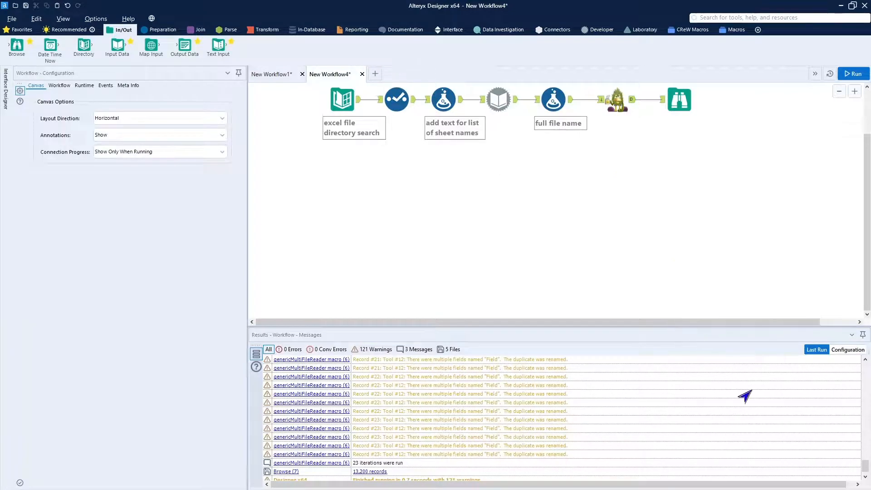
{"action": "scroll", "coordinate": [745, 396], "scroll_direction": "up", "scroll_amount": 20}
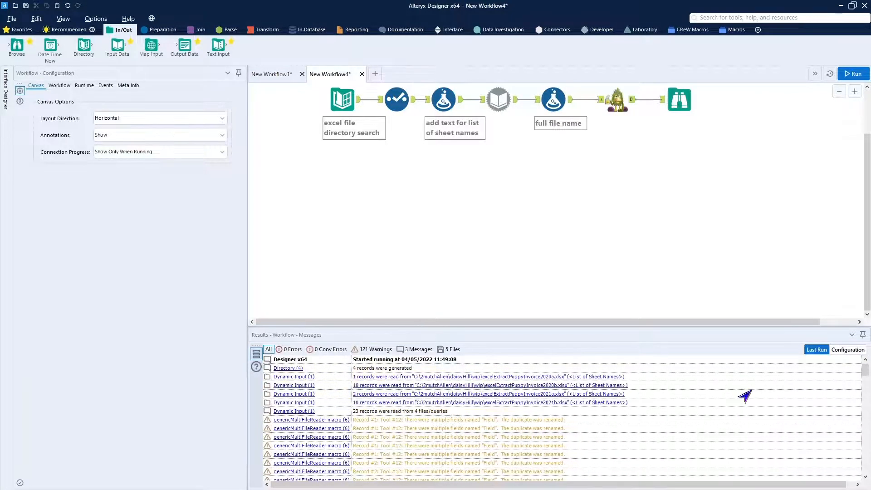
- Examine the combined records and the Field1 to Field9 columns in the Browse tool
{"action": "left_click", "coordinate": [680, 100]}
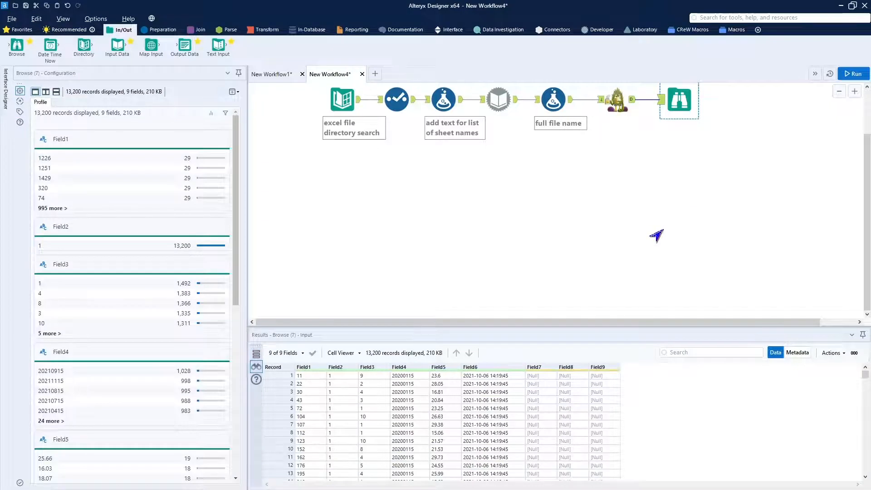
{"action": "scroll", "coordinate": [710, 402], "scroll_direction": "down", "scroll_amount": 12}
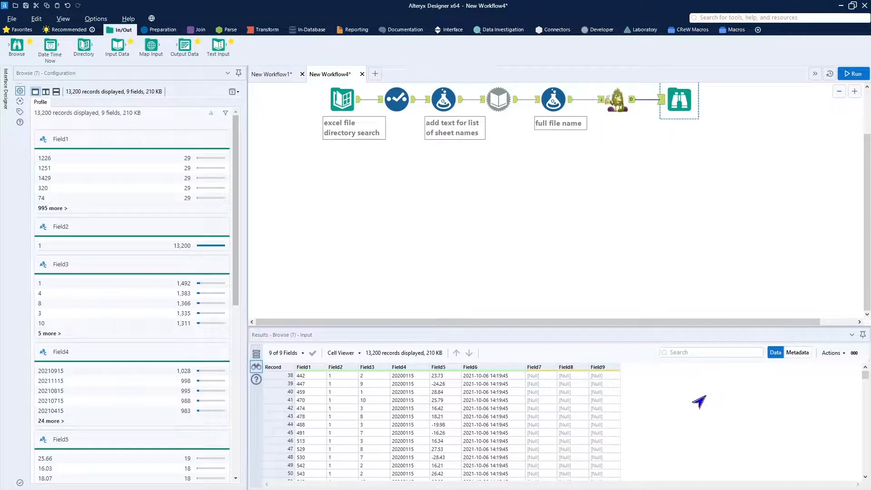
{"action": "scroll", "coordinate": [615, 417], "scroll_direction": "down", "scroll_amount": 20}
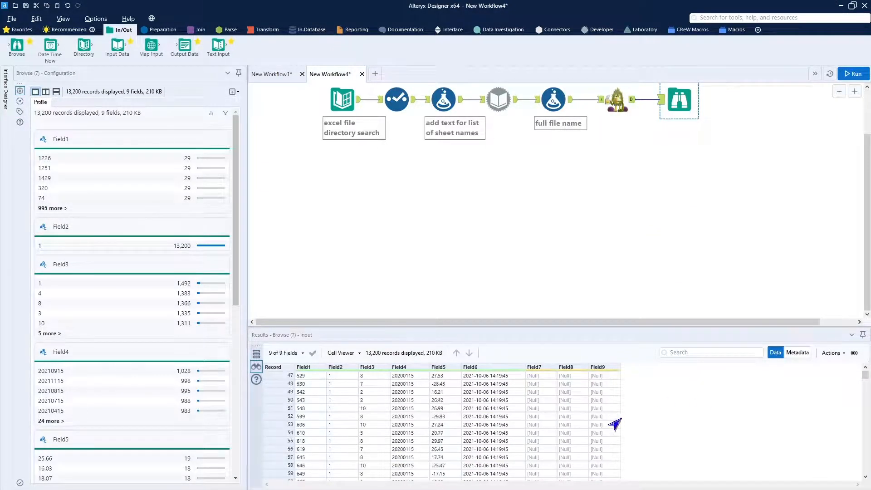
{"action": "scroll", "coordinate": [615, 424], "scroll_direction": "up", "scroll_amount": 20}
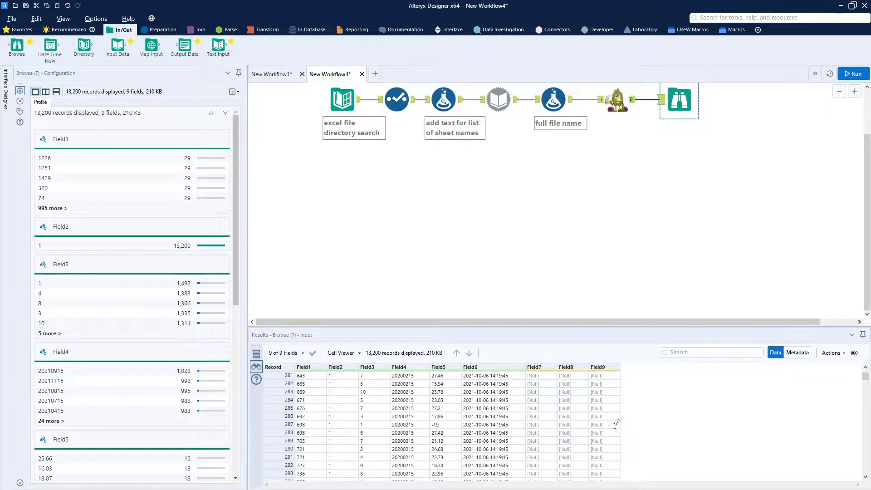
{"action": "scroll", "coordinate": [616, 424], "scroll_direction": "up", "scroll_amount": 12}
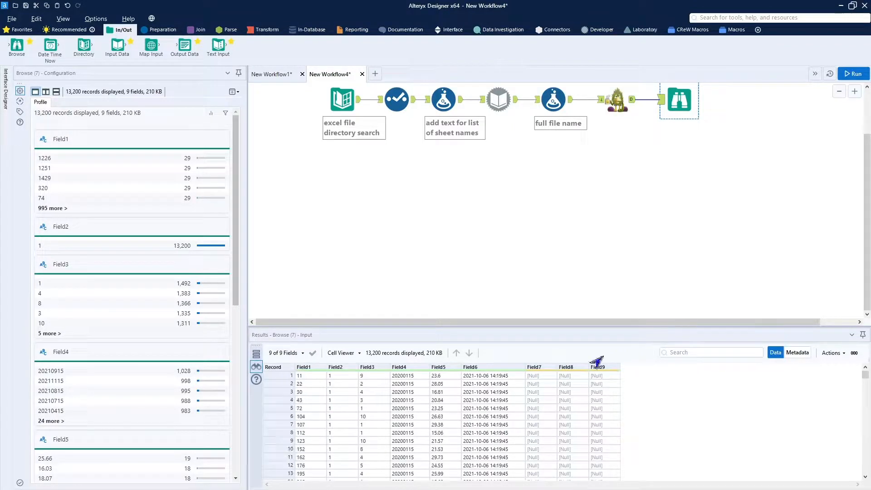
- Make room between the macro and the Browse tool, and paste the known field names Text Input just below the macro
{"action": "left_click_drag", "start_coordinate": [680, 100], "coordinate": [735, 101]}
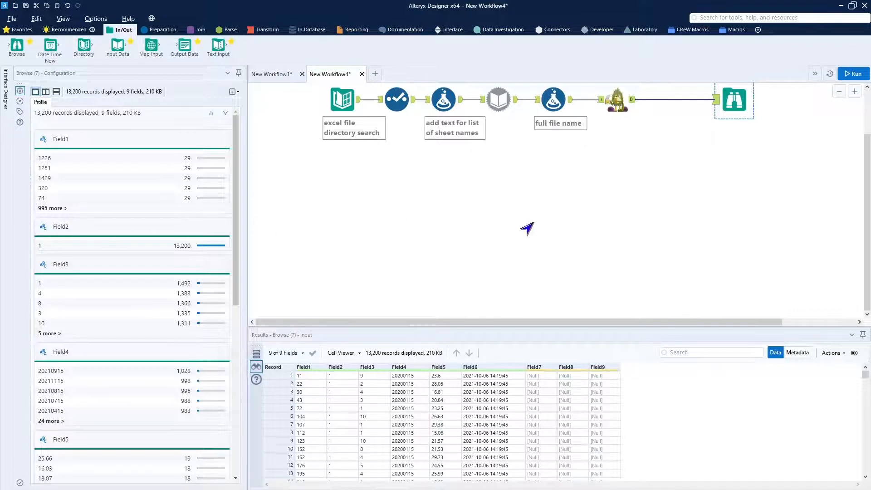
{"action": "left_click", "coordinate": [593, 216]}
{"action": "key", "text": "ctrl+v"}
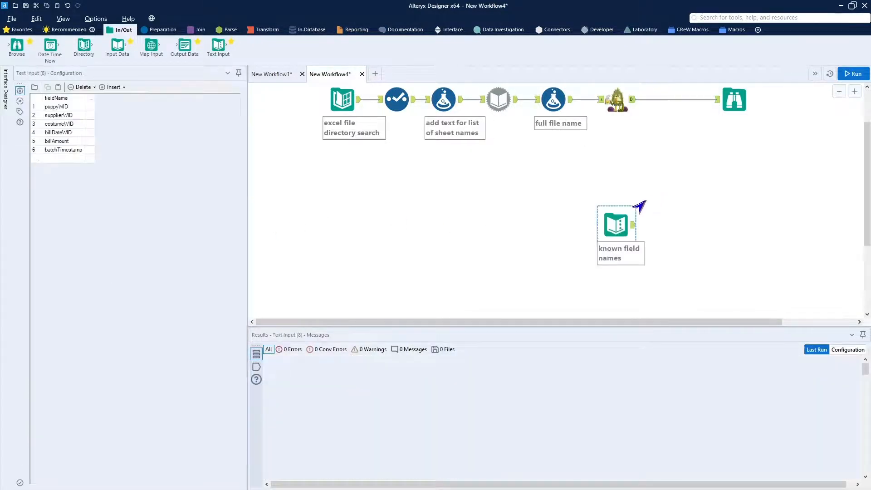
{"action": "left_click_drag", "start_coordinate": [621, 224], "coordinate": [620, 154]}
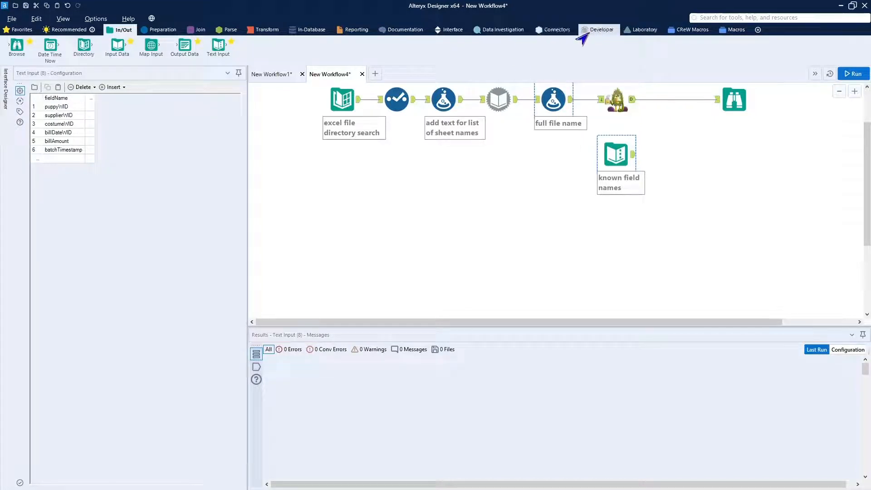
- Insert a Dynamic Rename after the macro, with the known field names as right input and mode Take Field Names from Right Input Rows
{"action": "left_click", "coordinate": [590, 31]}
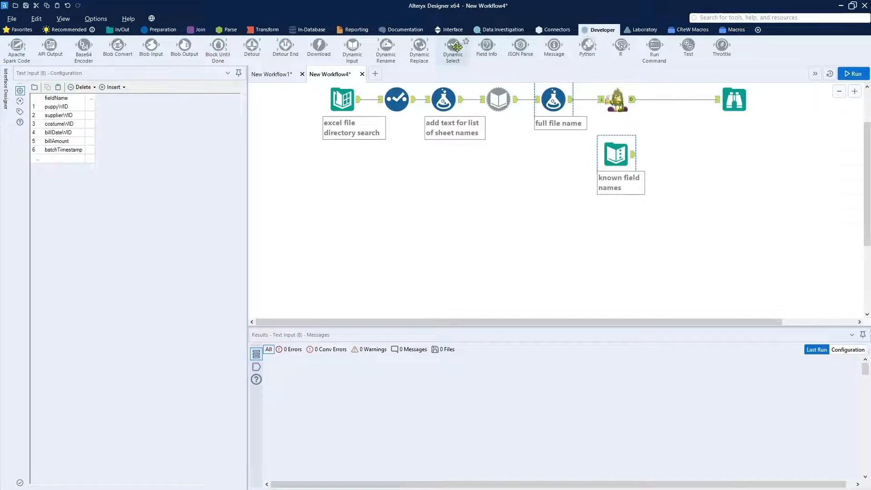
{"action": "left_click_drag", "start_coordinate": [392, 50], "coordinate": [679, 106]}
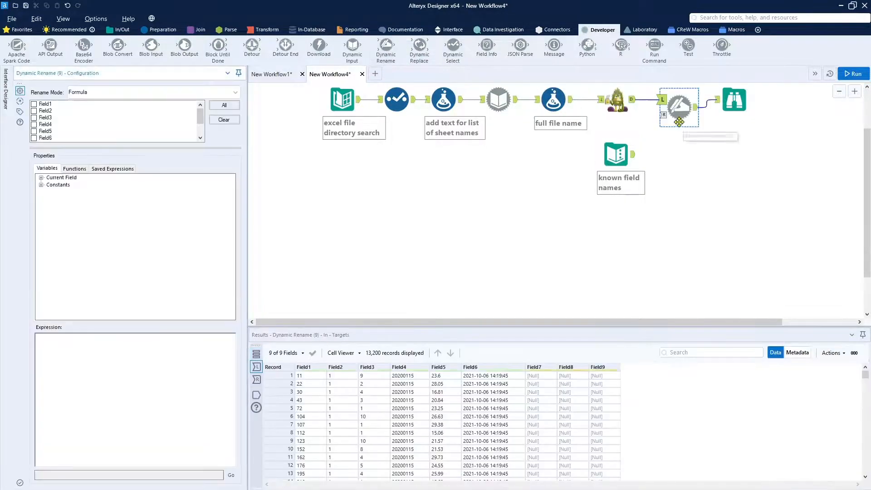
{"action": "left_click_drag", "start_coordinate": [635, 155], "coordinate": [664, 115]}
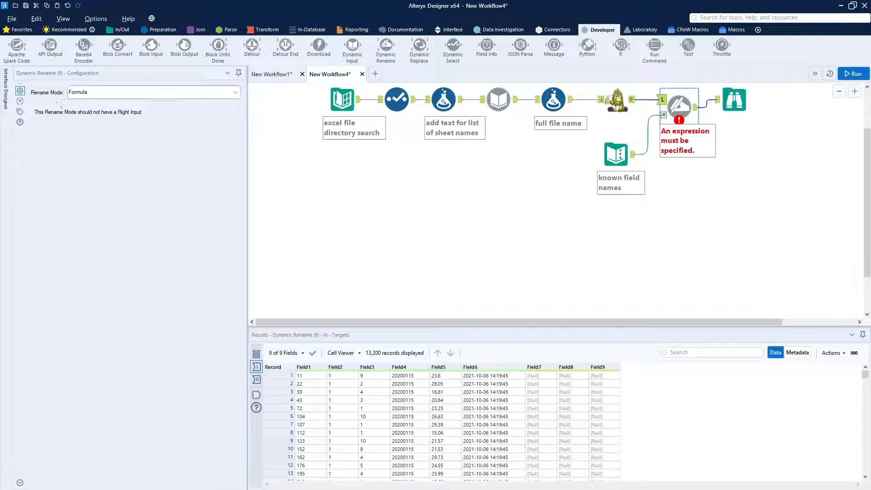
{"action": "left_click", "coordinate": [98, 93]}
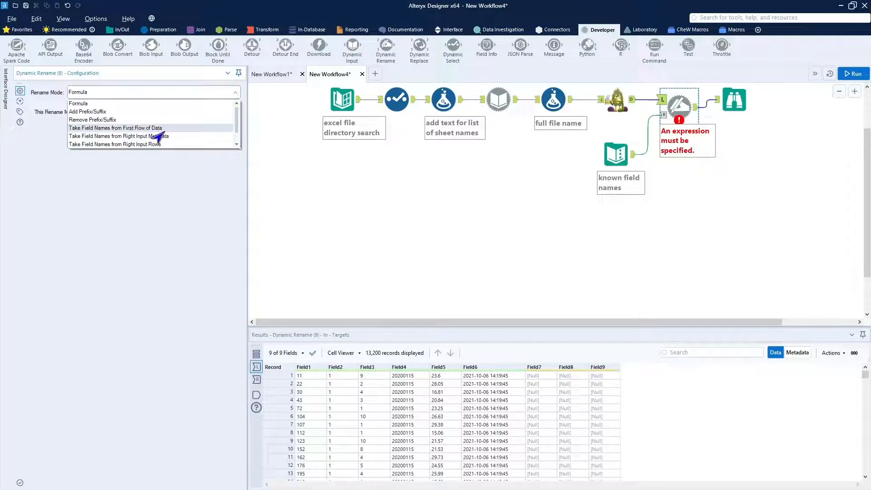
{"action": "left_click", "coordinate": [191, 144]}
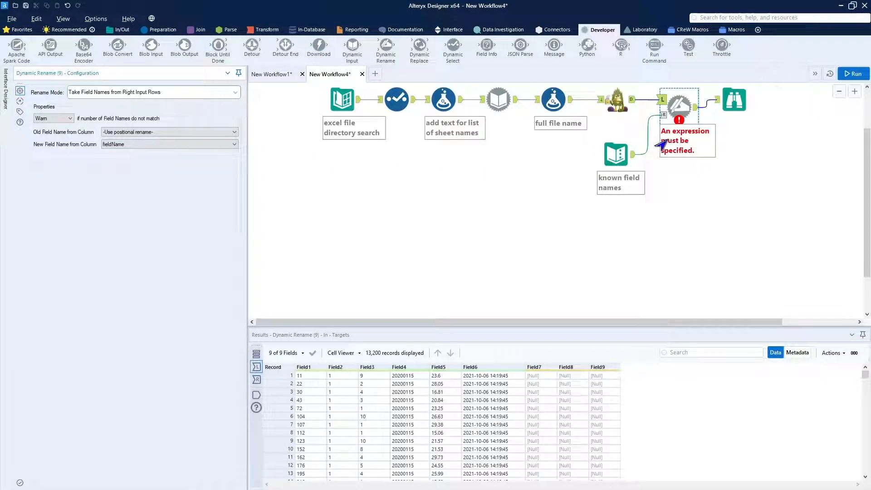
- Insert a Select tool between the Dynamic Rename and Browse tools, and realign the Browse tool with the chain
{"action": "left_click_drag", "start_coordinate": [735, 97], "coordinate": [790, 98]}
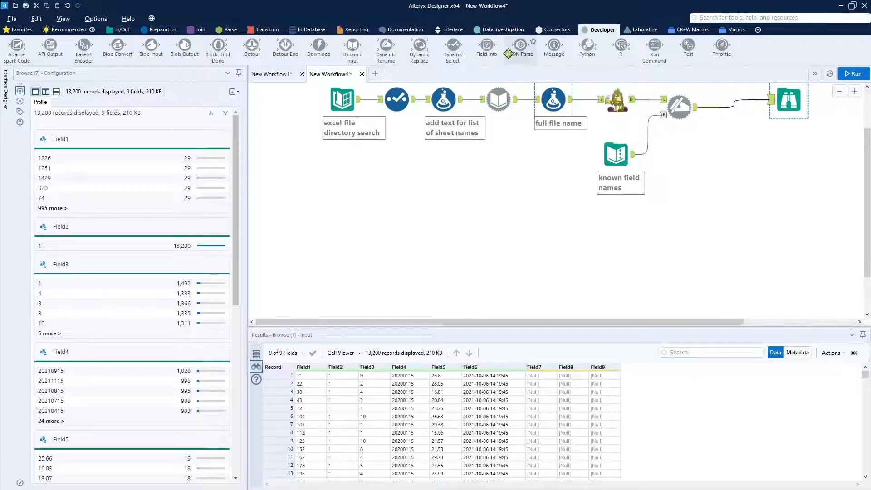
{"action": "left_click", "coordinate": [161, 30]}
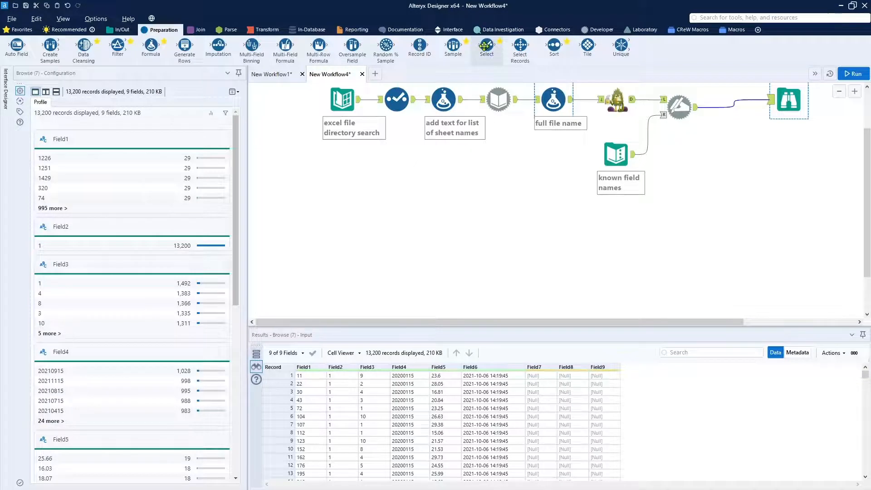
{"action": "left_click_drag", "start_coordinate": [484, 46], "coordinate": [730, 107]}
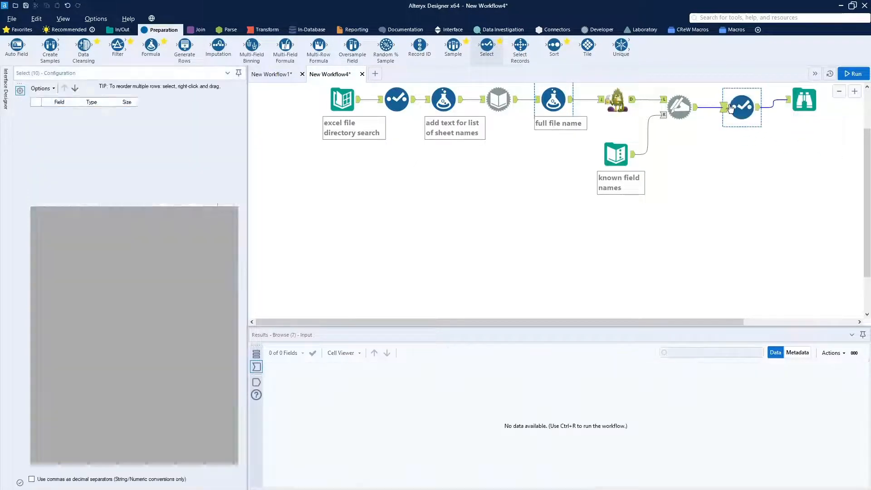
{"action": "left_click", "coordinate": [794, 106]}
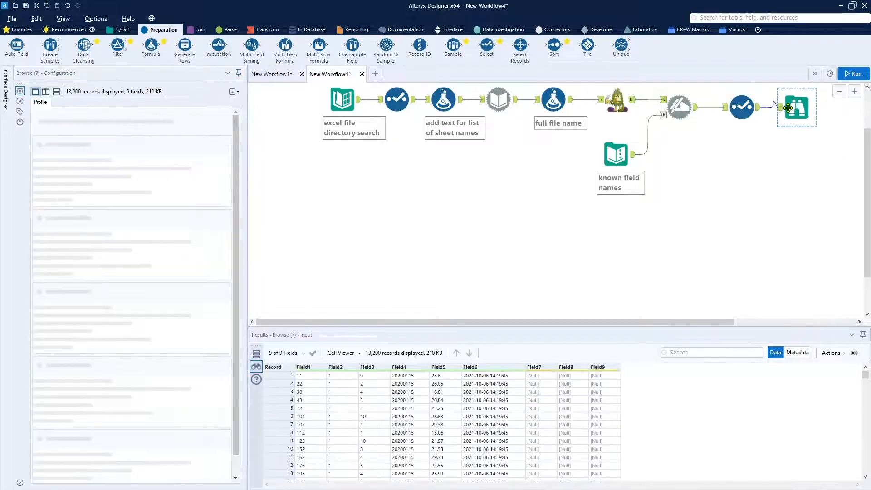
- Run the workflow and examine the new Select tool's fields, output data and metadata
{"action": "left_click", "coordinate": [852, 73]}
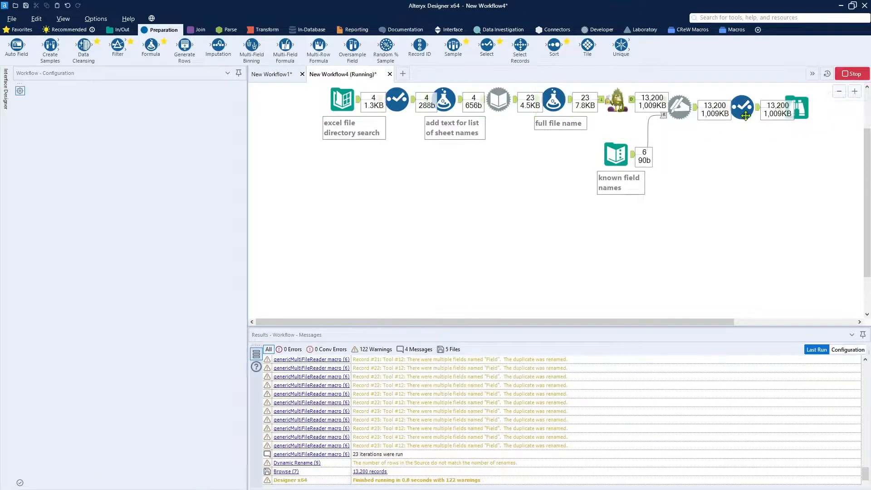
{"action": "left_click", "coordinate": [734, 108]}
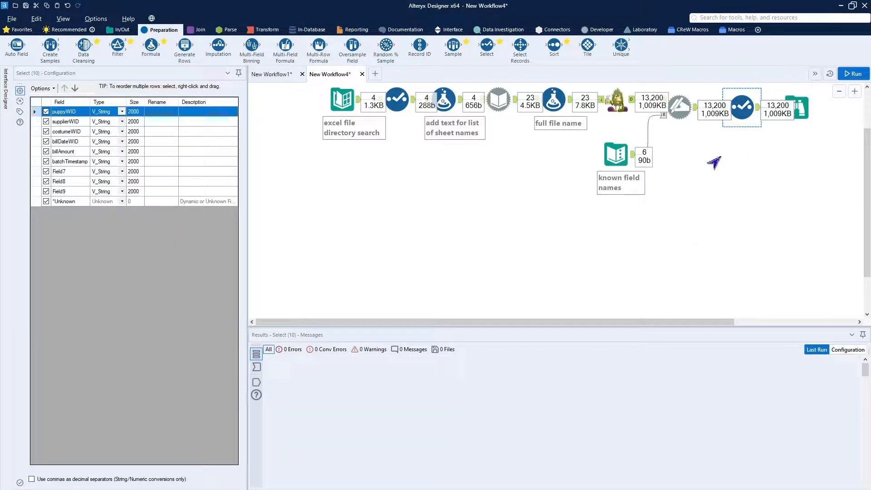
{"action": "left_click", "coordinate": [757, 108]}
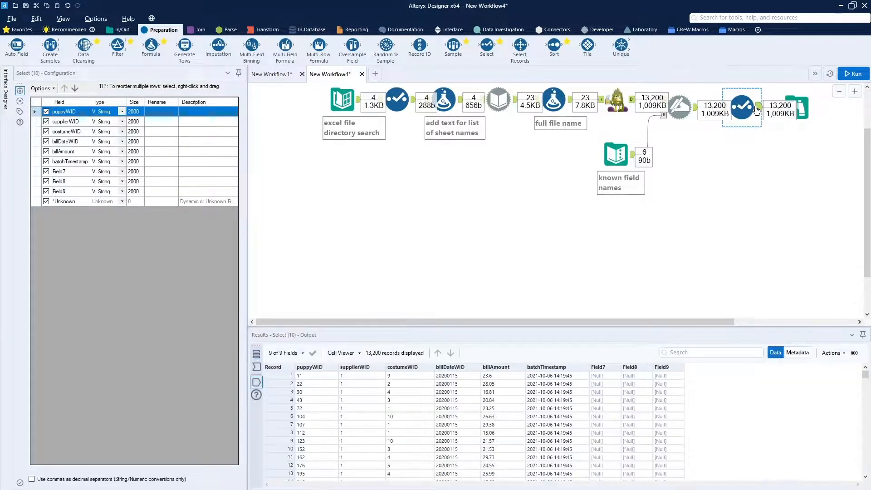
{"action": "left_click", "coordinate": [798, 352]}
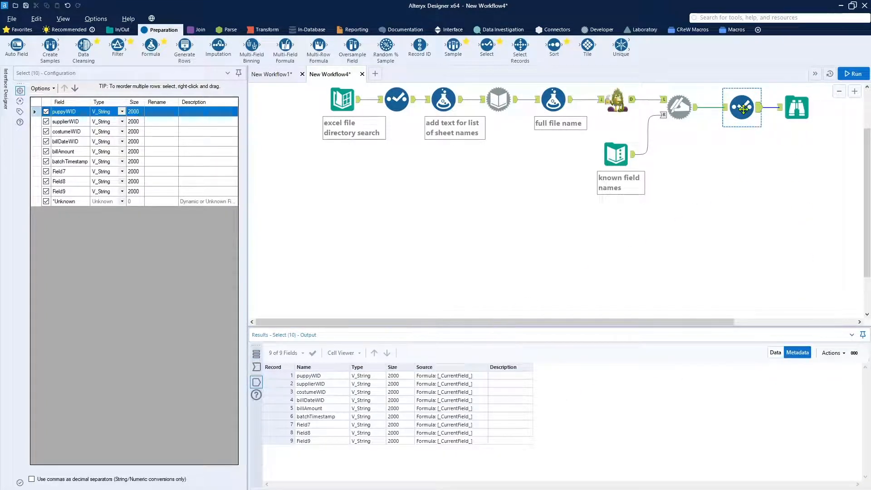
- Shift the new Select tool slightly closer to the Dynamic Rename and exclude Field7, Field8 and Field9 from its output
{"action": "left_click_drag", "start_coordinate": [744, 109], "coordinate": [739, 111]}
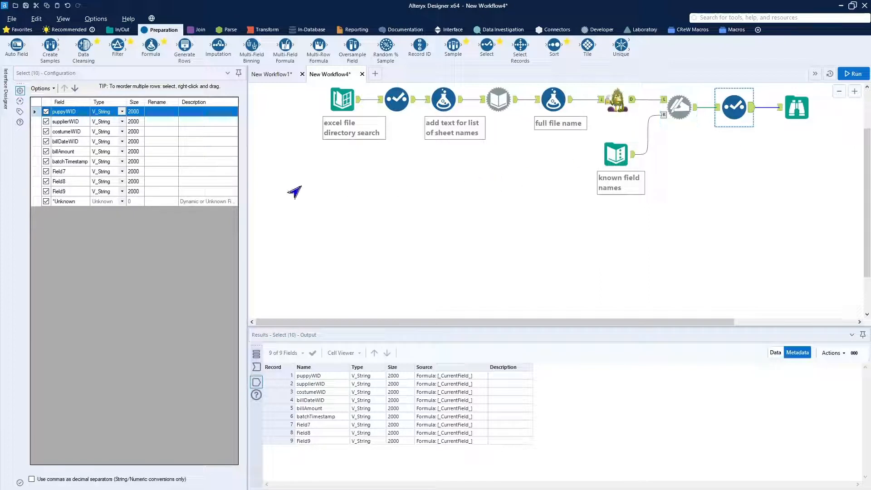
{"action": "left_click", "coordinate": [46, 172]}
{"action": "left_click", "coordinate": [46, 182]}
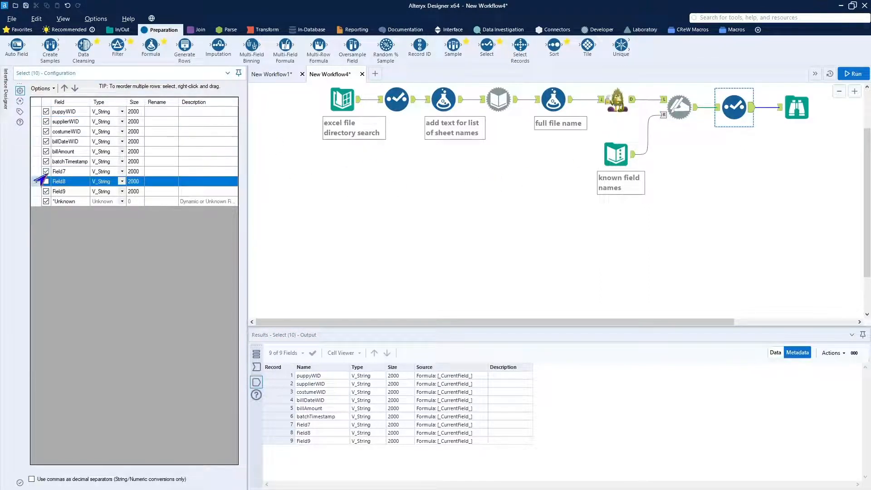
{"action": "left_click", "coordinate": [46, 172]}
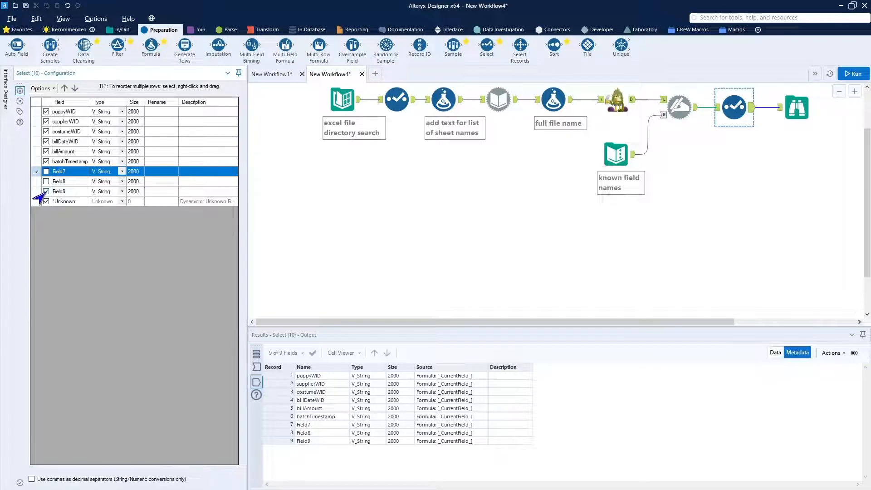
{"action": "left_click", "coordinate": [46, 191]}
- Change the type of puppyWID, supplierWID, costumeWID and billDateWID to Int32 together in the Select tool
{"action": "left_click_drag", "start_coordinate": [75, 111], "coordinate": [76, 127]}
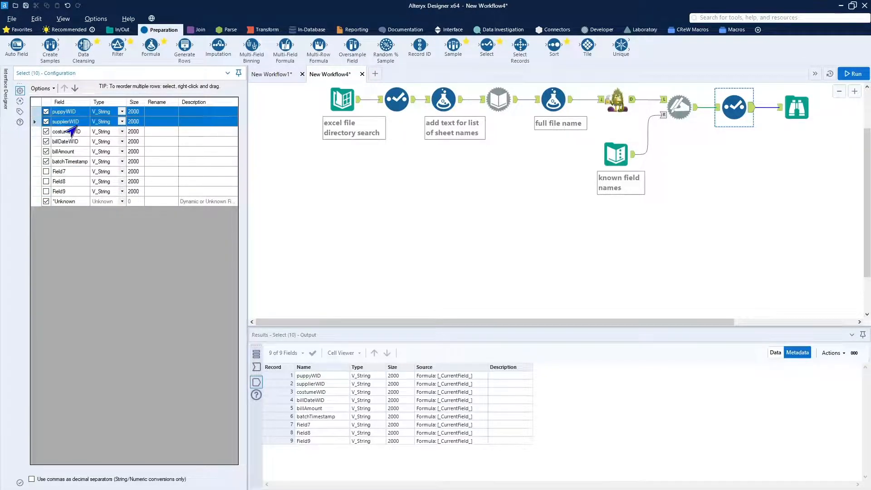
{"action": "left_click", "coordinate": [71, 142], "text": "ctrl"}
{"action": "left_click", "coordinate": [78, 134], "text": "ctrl"}
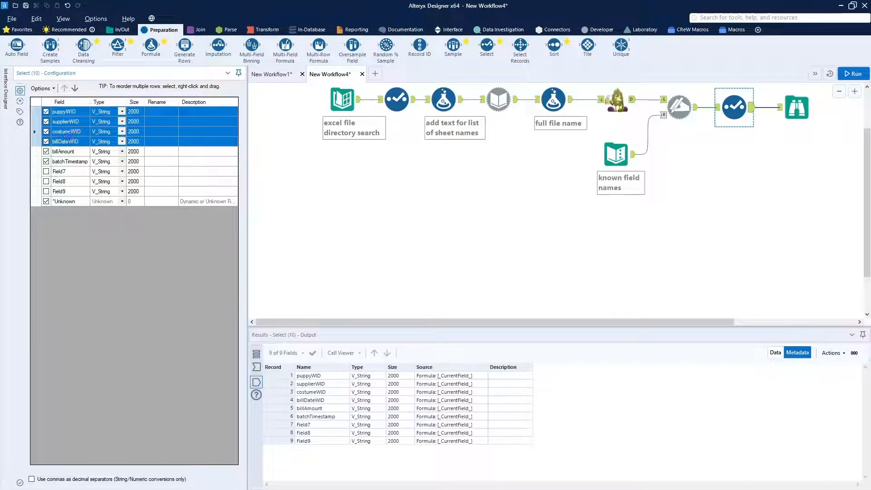
{"action": "left_click", "coordinate": [42, 89]}
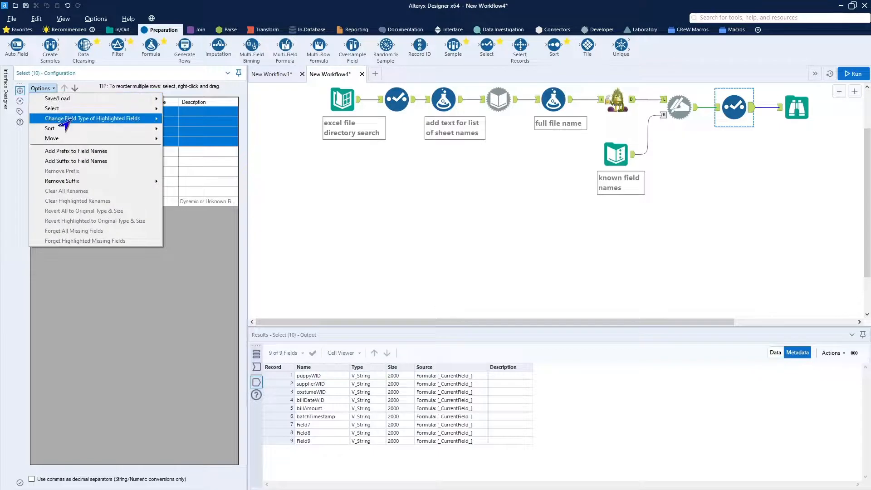
{"action": "mouse_move", "coordinate": [61, 120]}
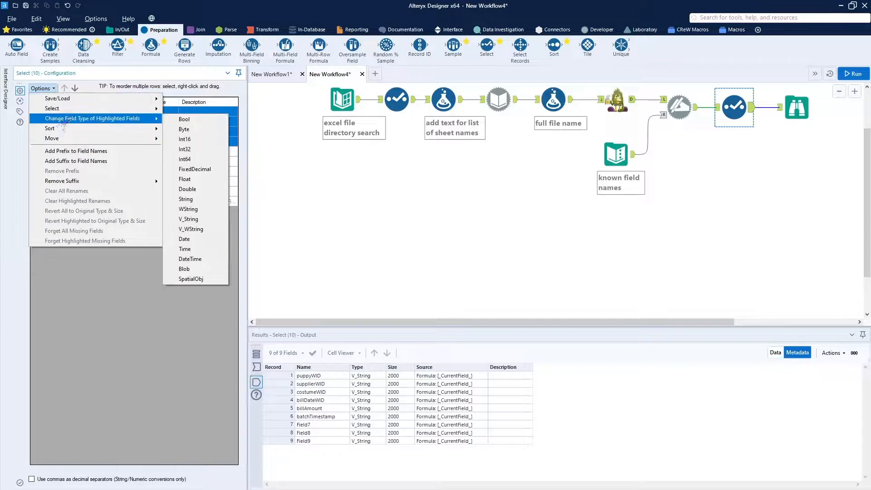
{"action": "left_click", "coordinate": [212, 155]}
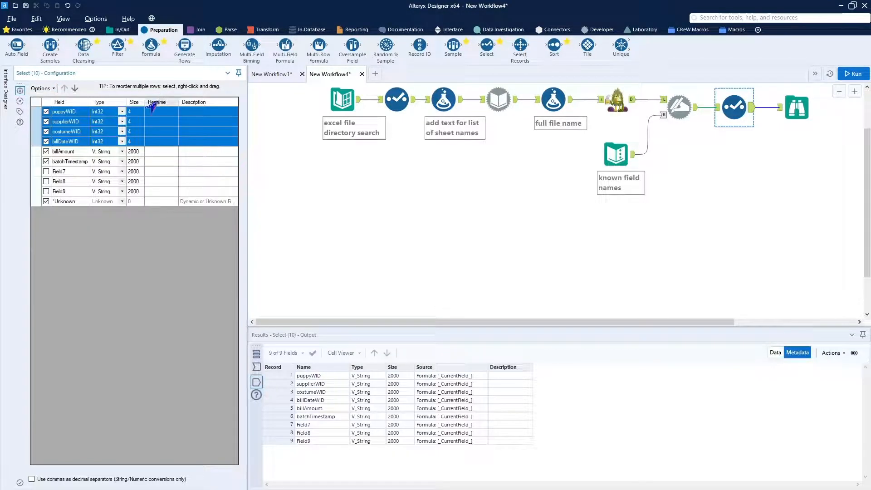
- Set the batchTimestamp field's type to DateTime in the Select tool
{"action": "left_click", "coordinate": [121, 162]}
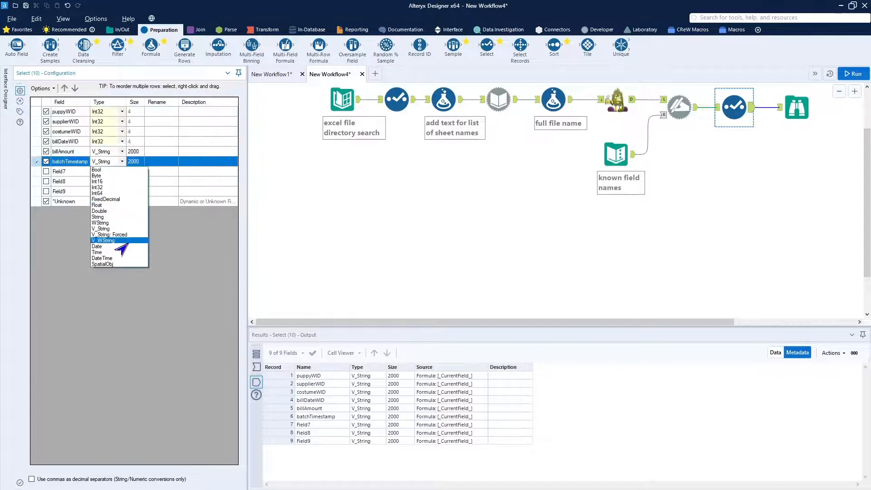
{"action": "left_click", "coordinate": [121, 259]}
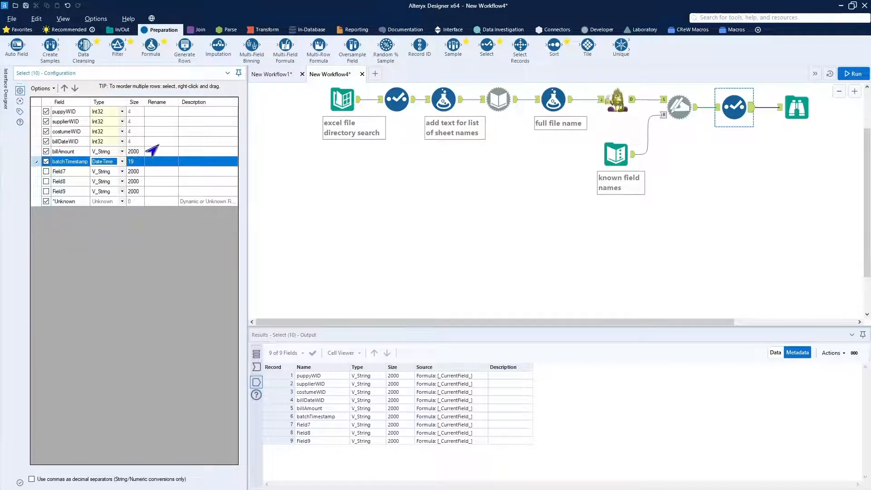
{"action": "left_click", "coordinate": [121, 152]}
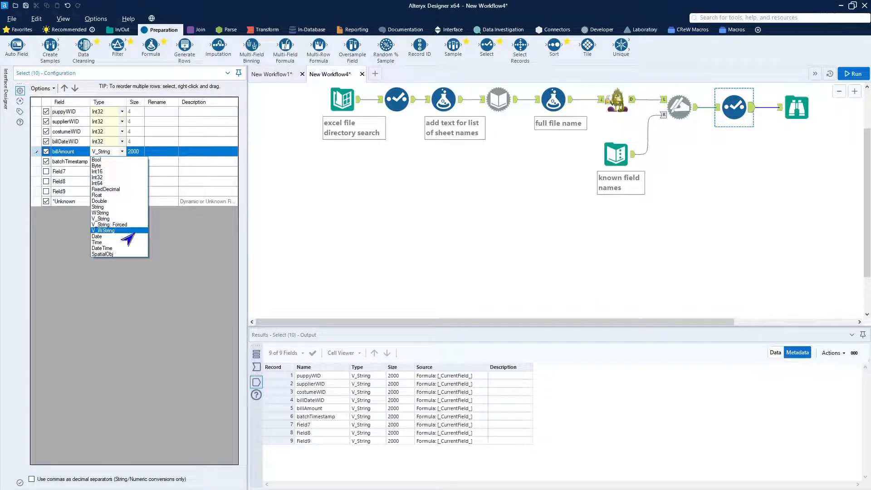
{"action": "key", "text": "Escape"}
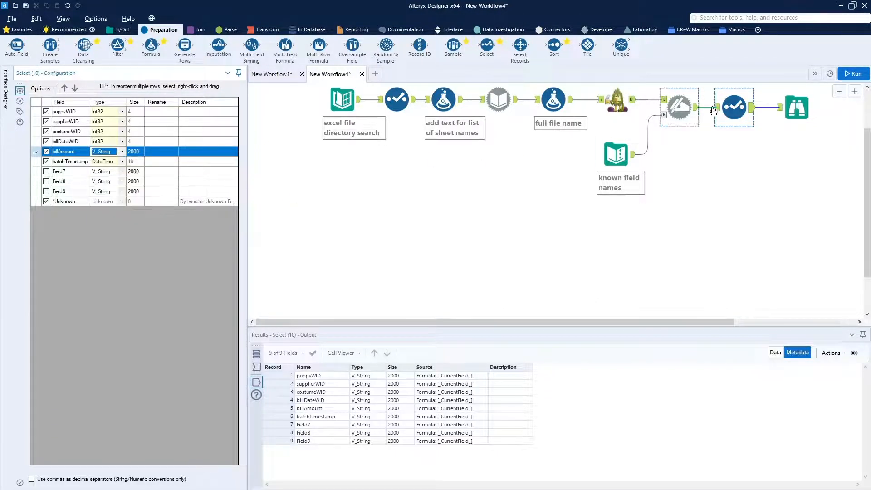
- Run the workflow and look through the Select tool's output records, checking the billAmount values
{"action": "left_click", "coordinate": [847, 78]}
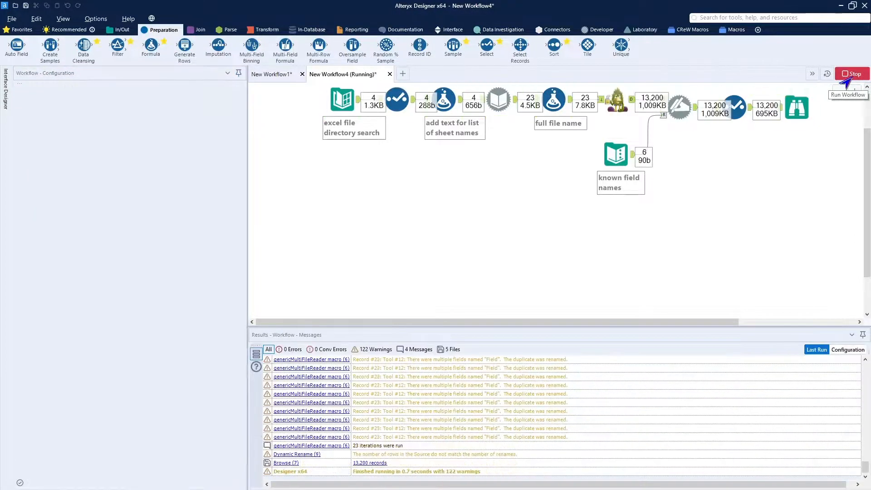
{"action": "left_click", "coordinate": [751, 113]}
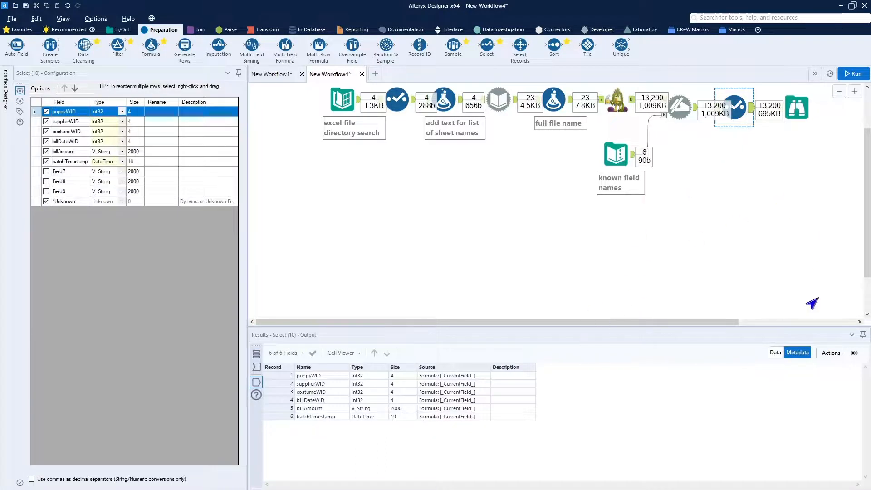
{"action": "left_click", "coordinate": [776, 353]}
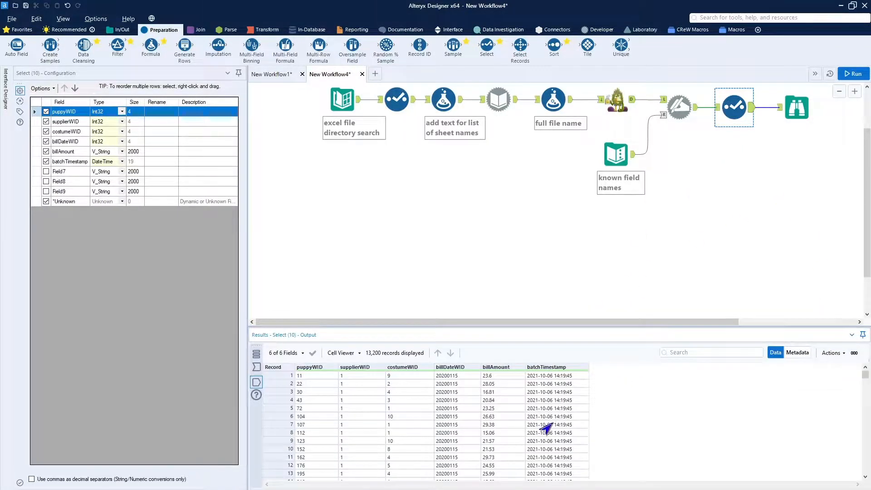
{"action": "scroll", "coordinate": [547, 428], "scroll_direction": "down", "scroll_amount": 20}
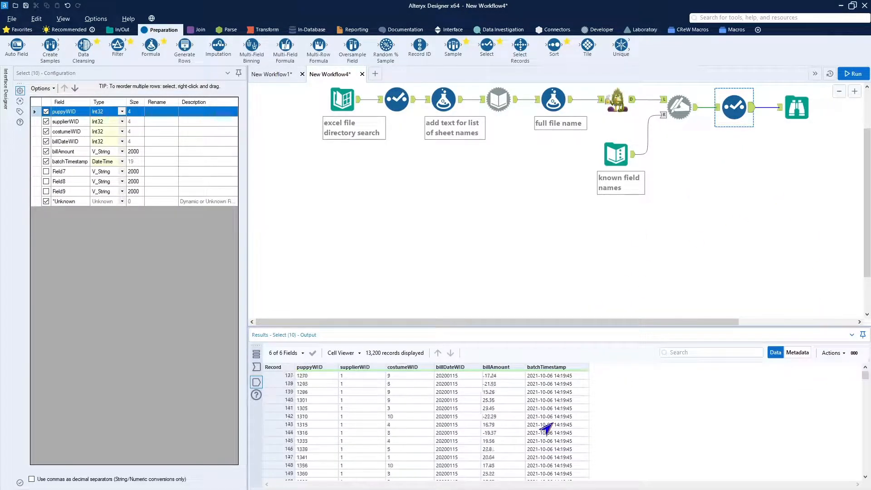
{"action": "scroll", "coordinate": [547, 428], "scroll_direction": "down", "scroll_amount": 20}
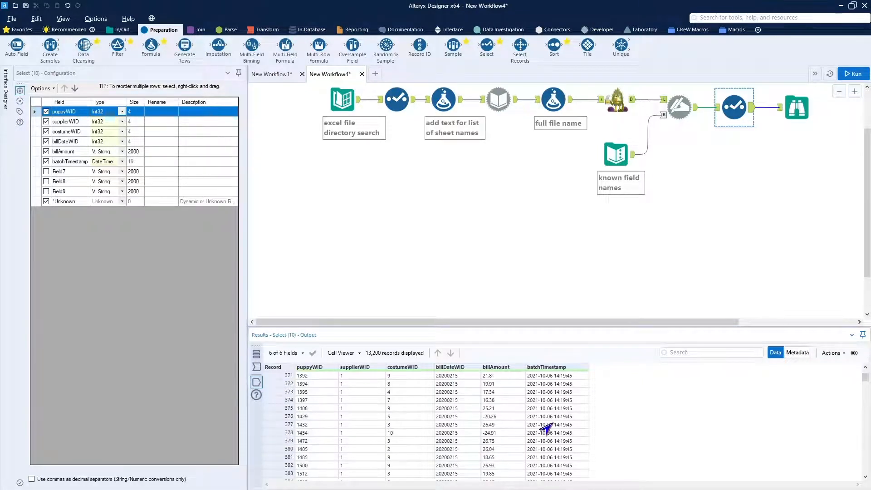
{"action": "scroll", "coordinate": [547, 428], "scroll_direction": "down", "scroll_amount": 20}
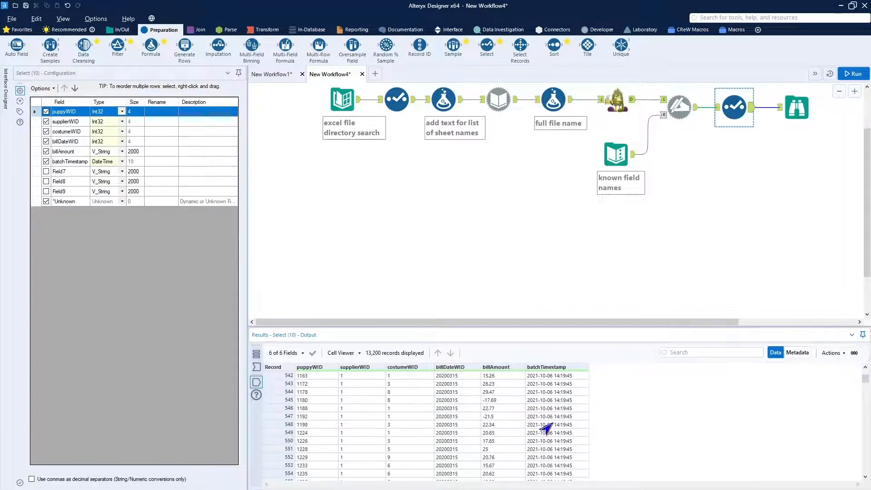
{"action": "scroll", "coordinate": [547, 428], "scroll_direction": "up", "scroll_amount": 20}
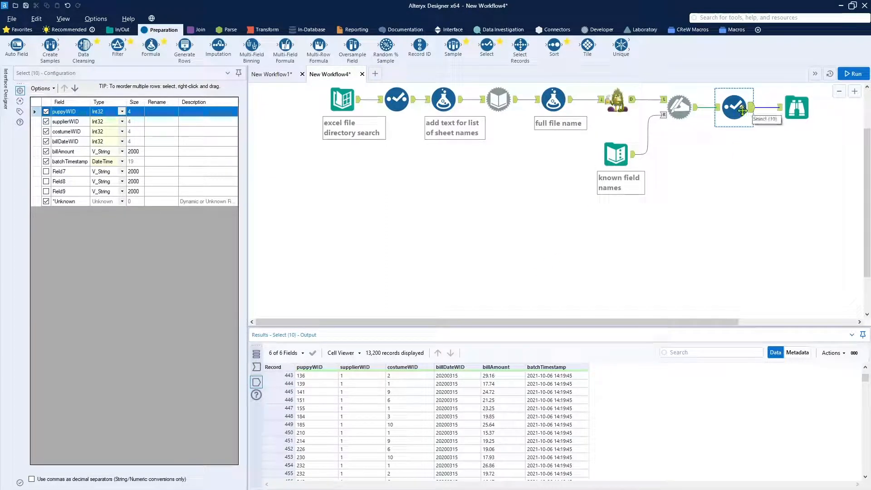
- Set the billAmount field's type to FixedDecimal with size 10.2 in the Select tool
{"action": "left_click", "coordinate": [122, 152]}
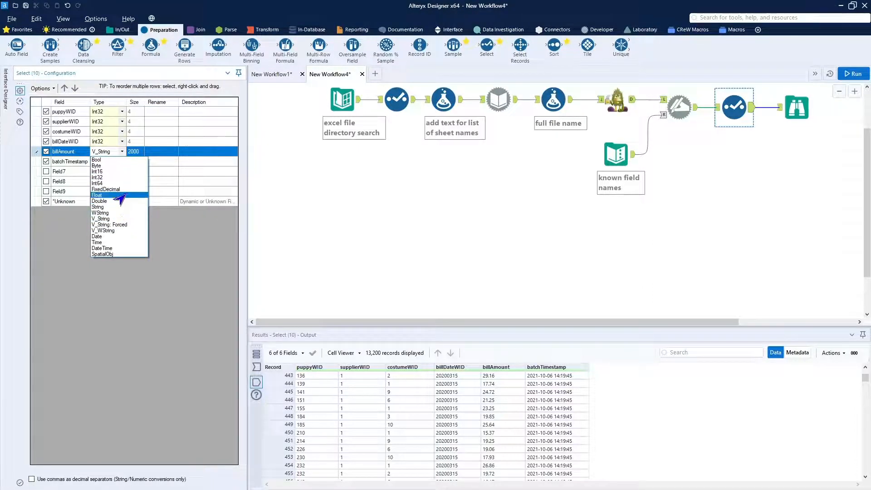
{"action": "left_click", "coordinate": [119, 189]}
{"action": "left_click", "coordinate": [140, 153]}
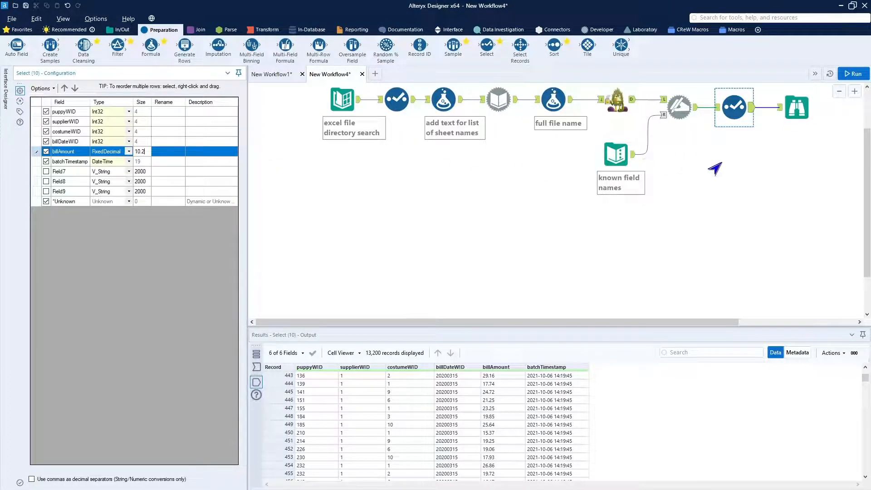
{"action": "left_click", "coordinate": [707, 215]}
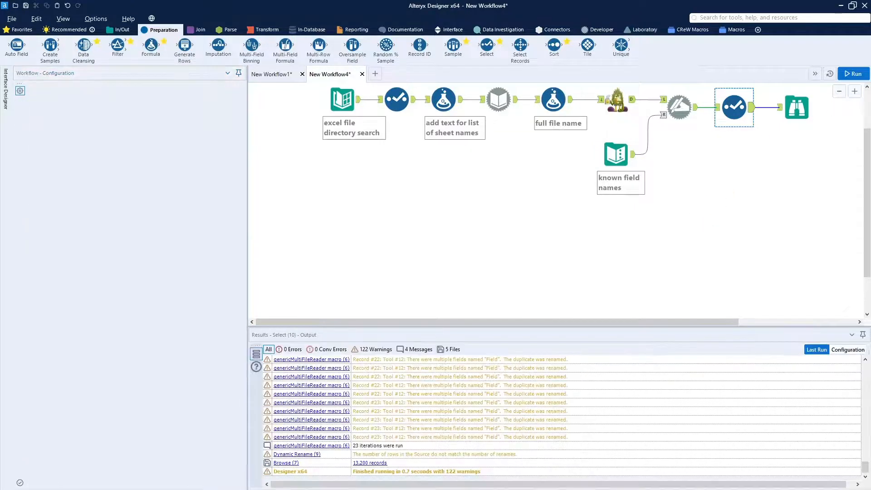
- Run the workflow again and review the Browse tool's data and metadata, then the complete tool chain
{"action": "left_click", "coordinate": [845, 76]}
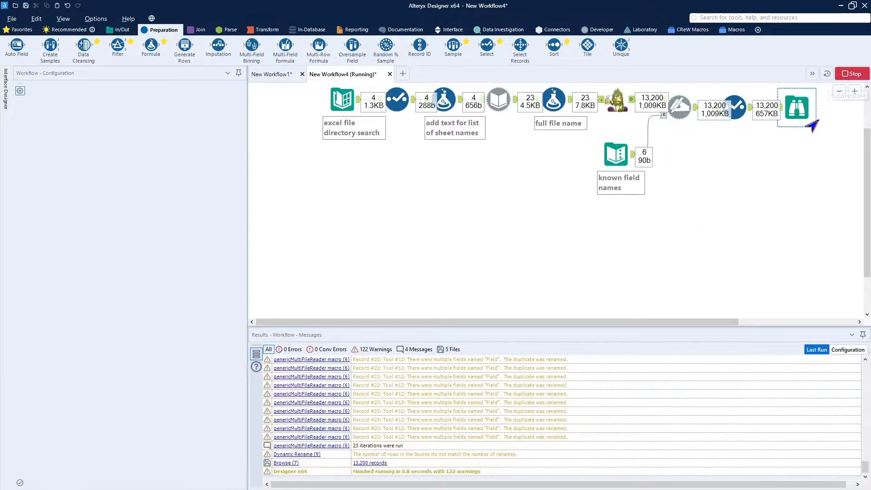
{"action": "left_click", "coordinate": [803, 109]}
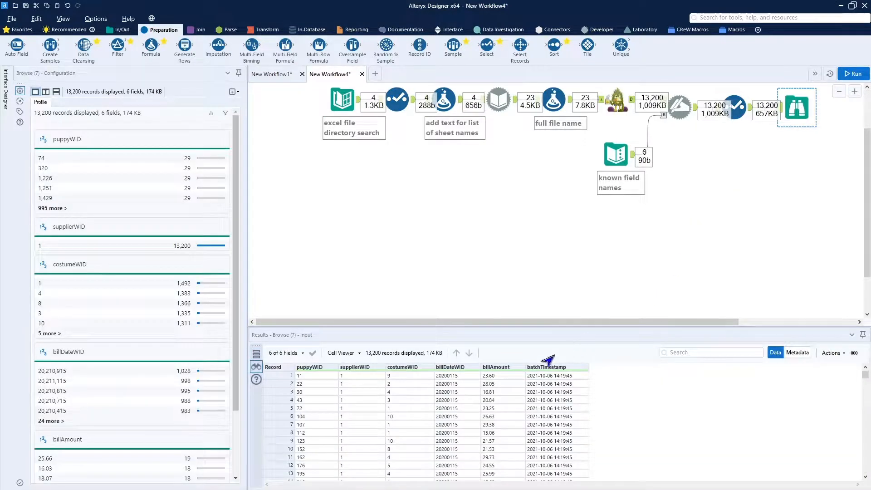
{"action": "left_click", "coordinate": [794, 356]}
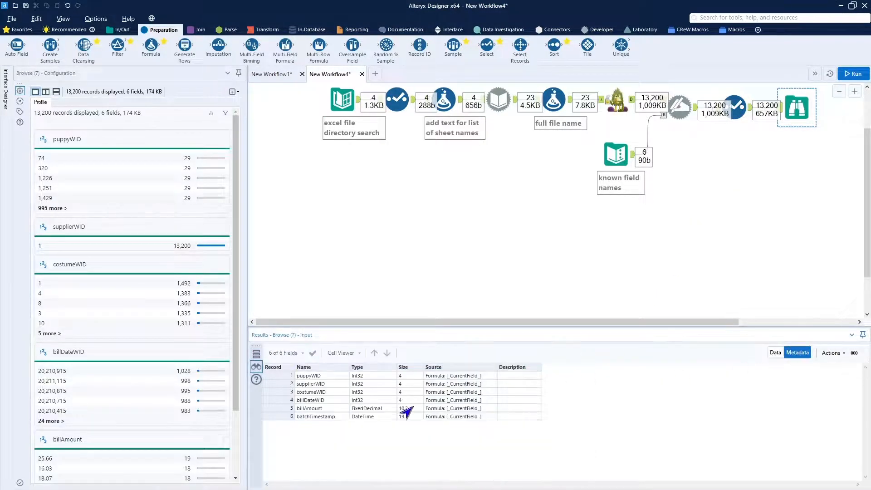
{"action": "left_click", "coordinate": [773, 353]}
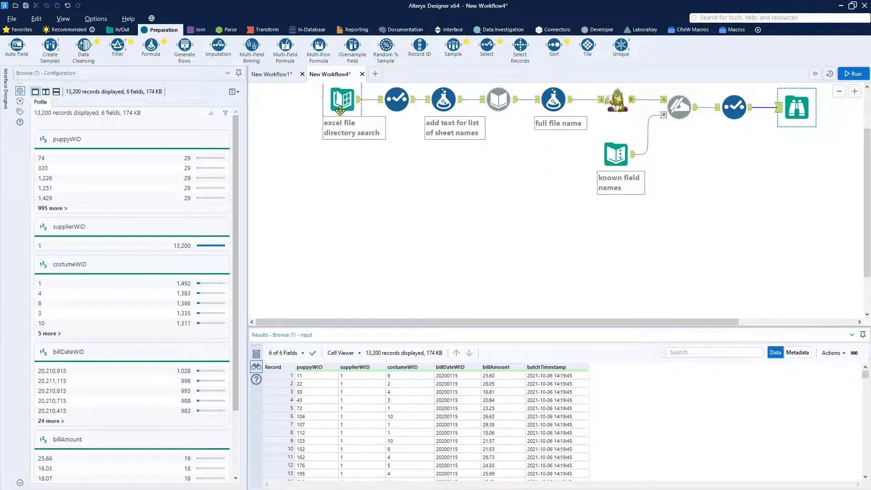
{"action": "left_click_drag", "start_coordinate": [297, 97], "coordinate": [546, 214]}
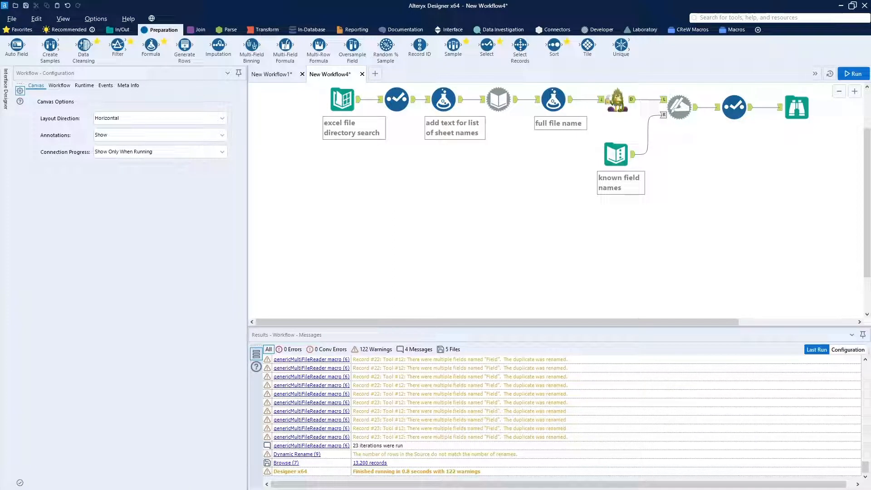
{"action": "scroll", "coordinate": [556, 202], "scroll_direction": "up", "scroll_amount": 3}
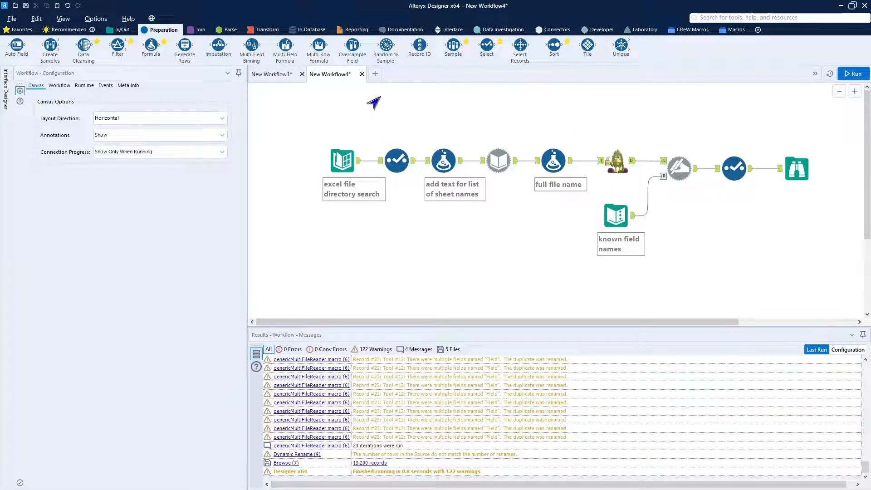
- Create a new workflow and paste the copied file name input, macro, known field names input and Dynamic Rename into it
{"action": "left_click", "coordinate": [375, 74]}
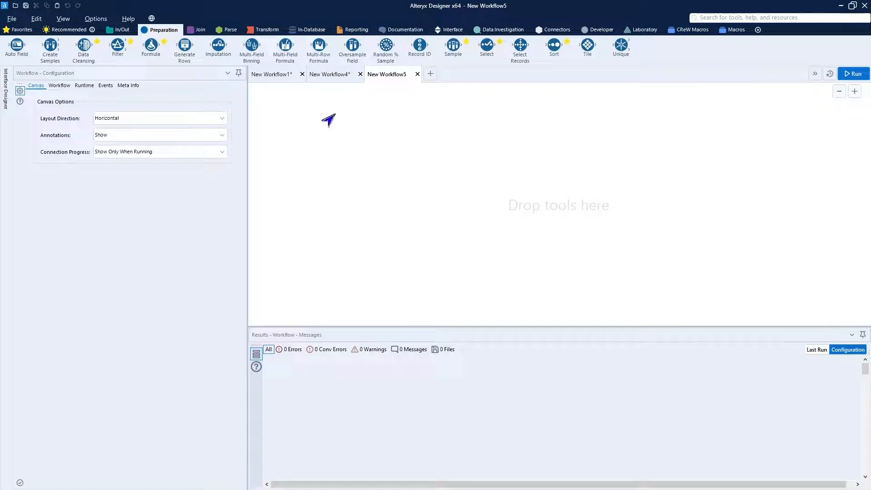
{"action": "right_click", "coordinate": [323, 139]}
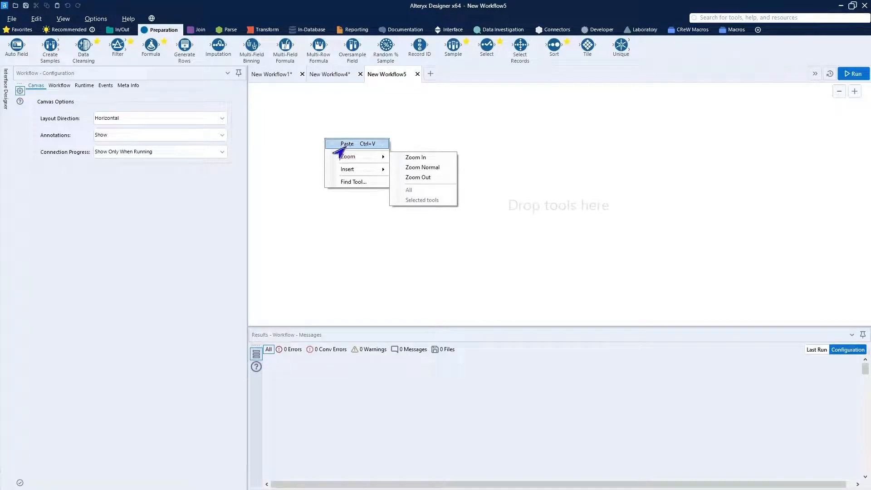
{"action": "left_click", "coordinate": [341, 143]}
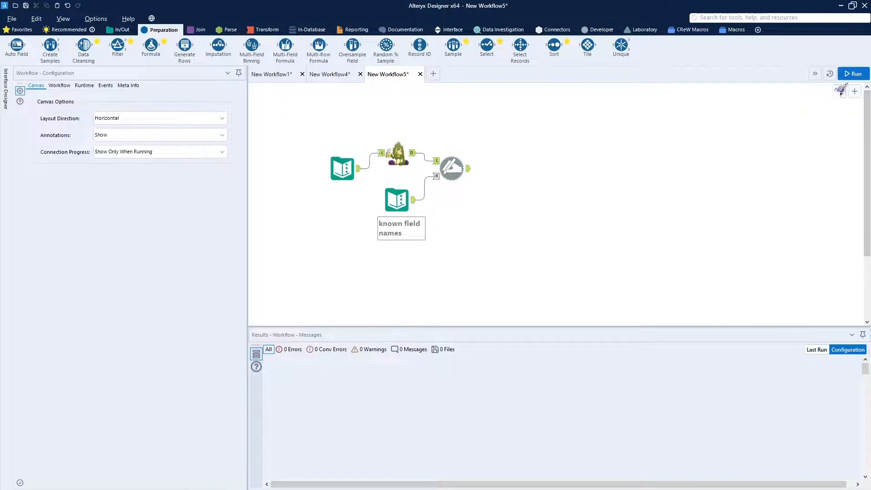
- Inspect the csv file name input, run the new workflow and examine the Dynamic Rename's output records
{"action": "left_click", "coordinate": [345, 172]}
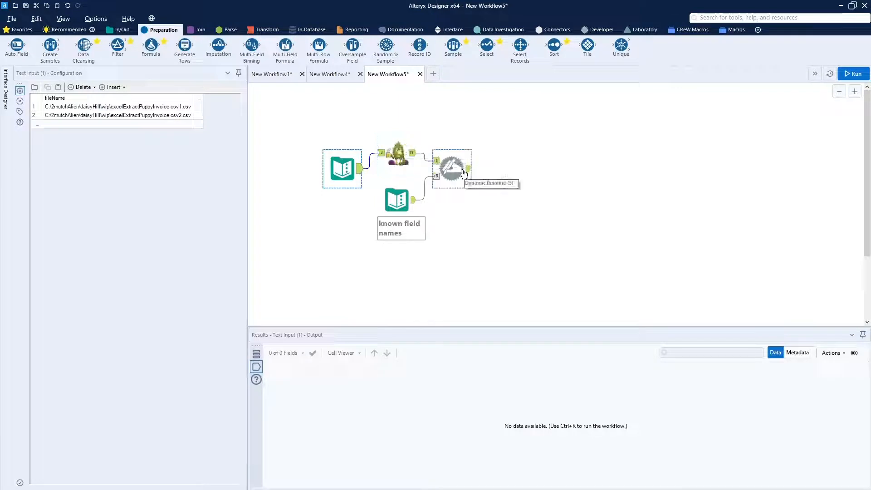
{"action": "left_click", "coordinate": [849, 75]}
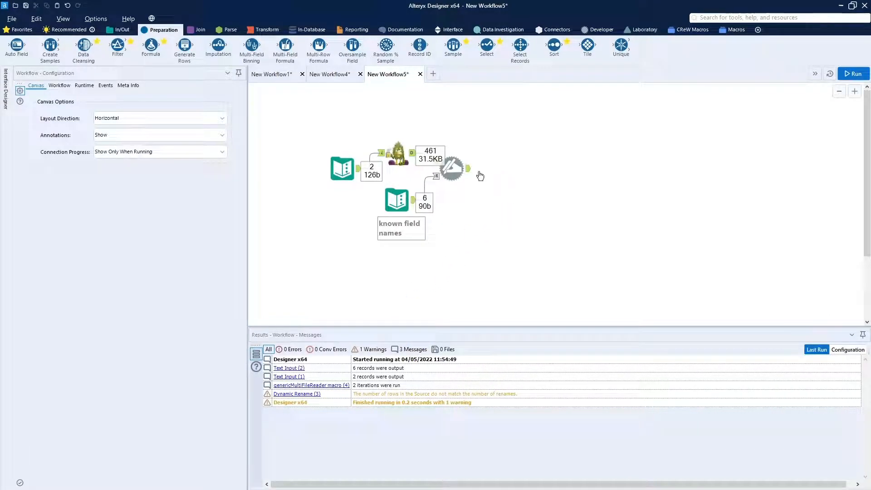
{"action": "left_click", "coordinate": [470, 173]}
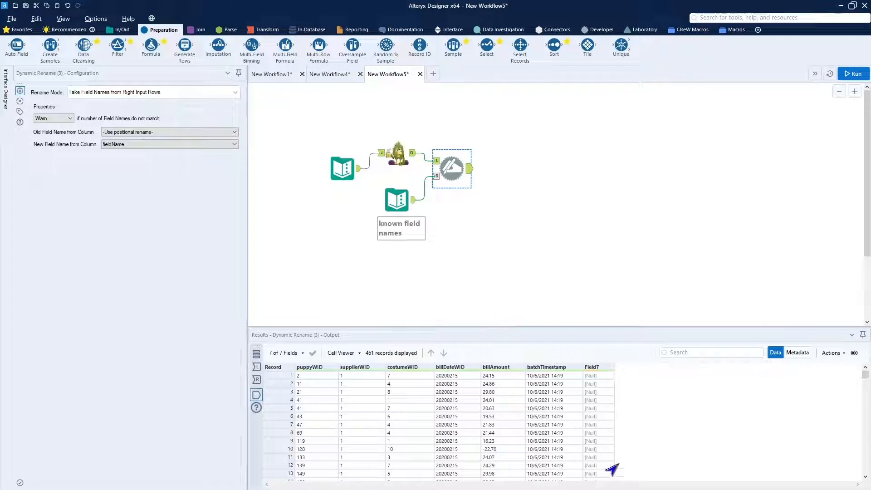
{"action": "scroll", "coordinate": [675, 428], "scroll_direction": "down", "scroll_amount": 9}
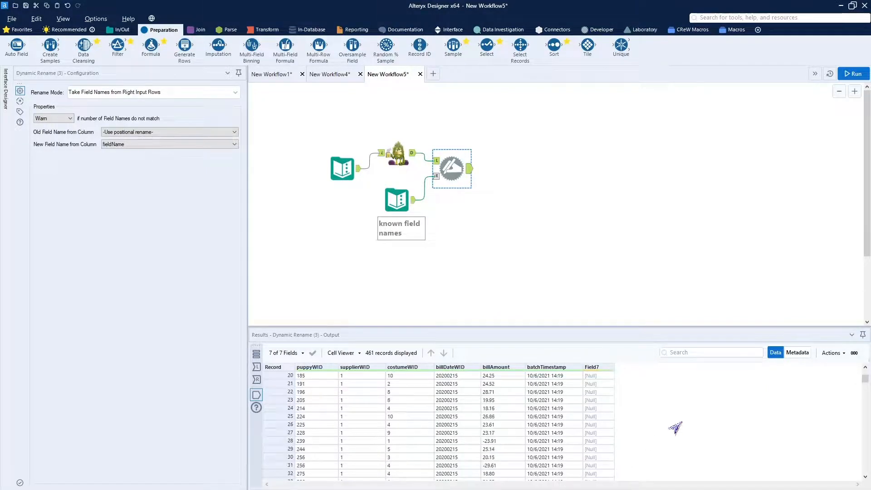
- Review the Dynamic Rename's output records from the beginning, check the fields' metadata, and return to the data view
{"action": "scroll", "coordinate": [675, 428], "scroll_direction": "up", "scroll_amount": 9}
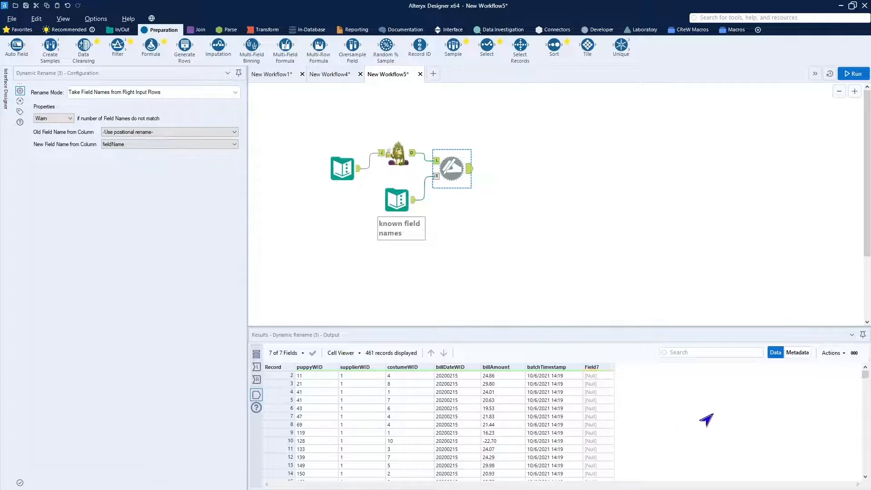
{"action": "scroll", "coordinate": [706, 421], "scroll_direction": "up", "scroll_amount": 1}
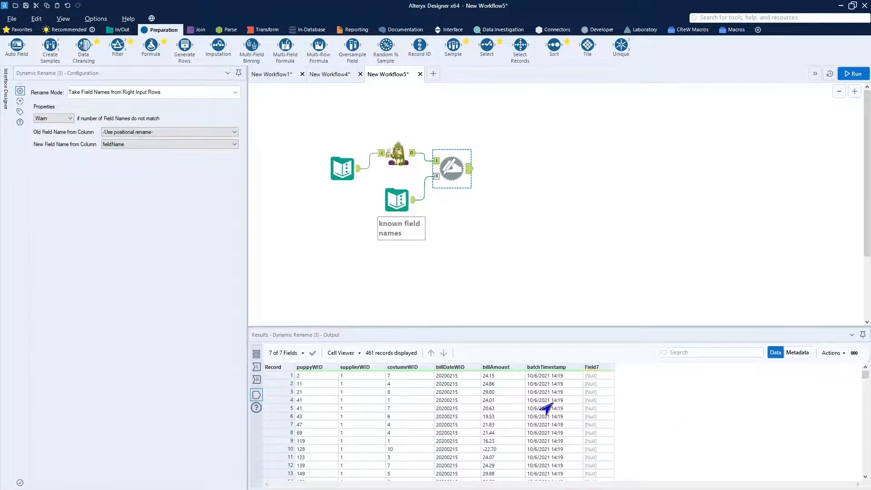
{"action": "left_click", "coordinate": [543, 377]}
{"action": "left_click", "coordinate": [796, 355]}
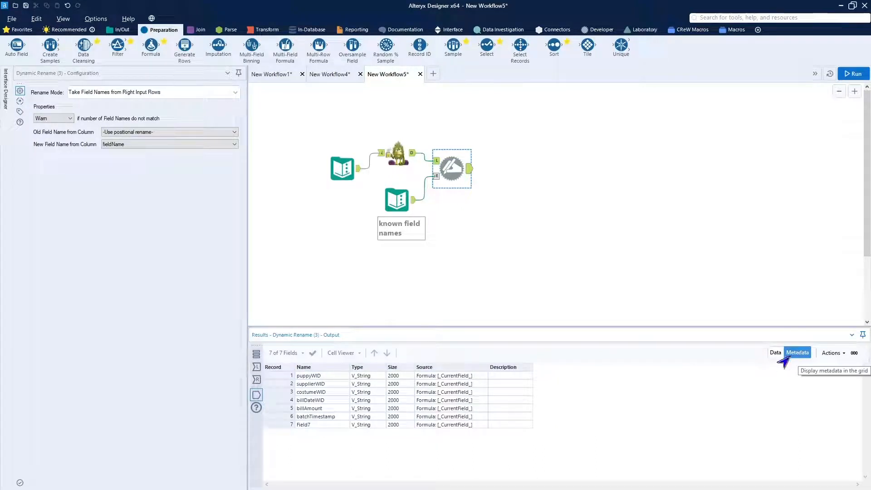
{"action": "left_click", "coordinate": [775, 353]}
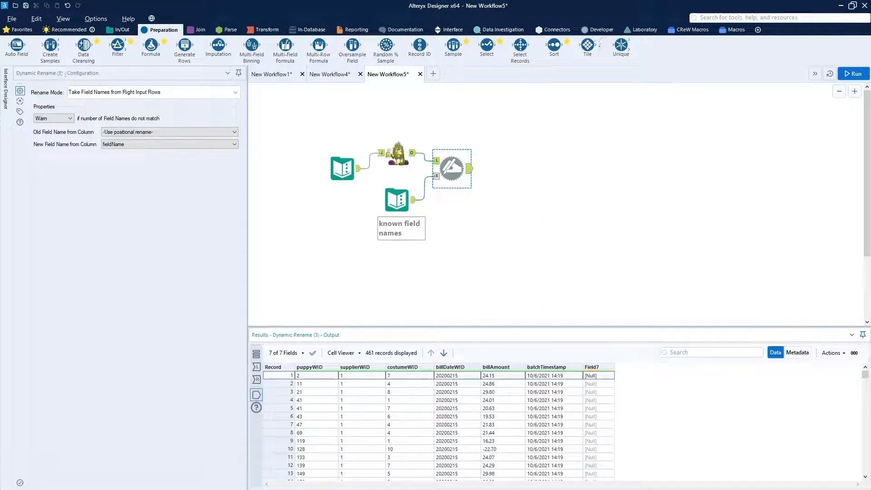
- Add the convert mdy 2 Datetime macro after the Dynamic Rename and connect a Select tool to the macro's output
{"action": "left_click", "coordinate": [732, 30]}
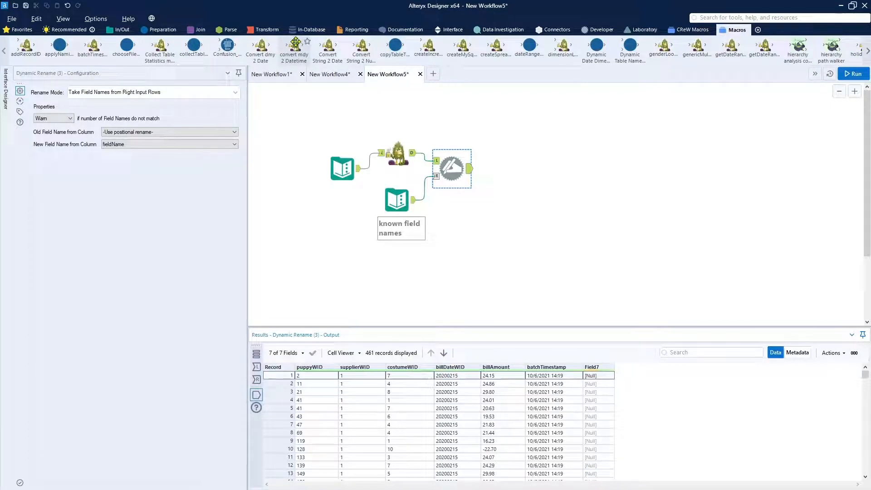
{"action": "left_click_drag", "start_coordinate": [296, 43], "coordinate": [508, 169]}
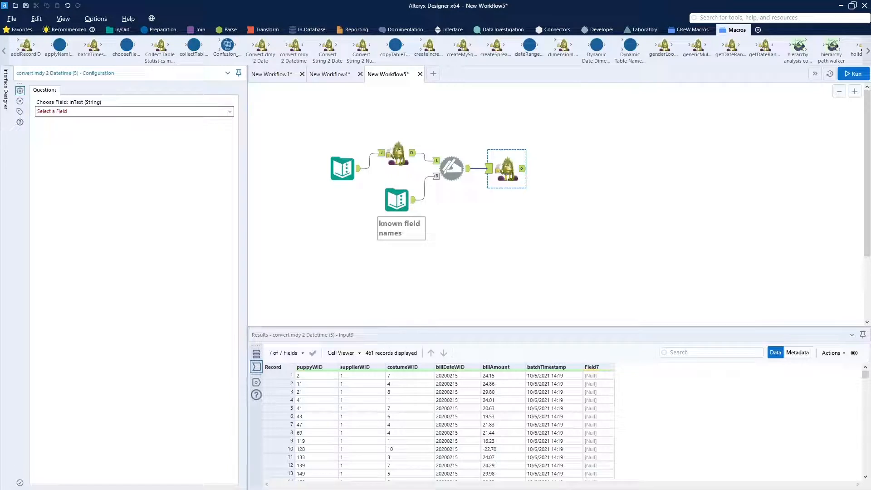
{"action": "left_click", "coordinate": [225, 30]}
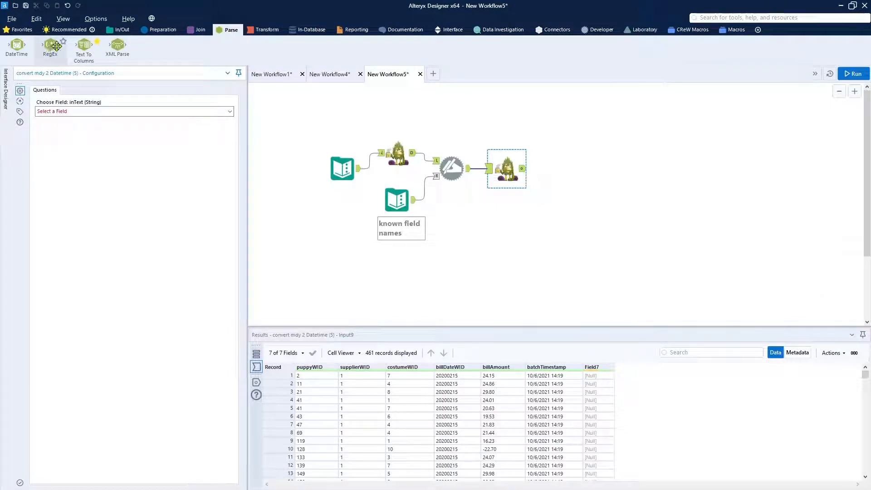
{"action": "mouse_move", "coordinate": [56, 46]}
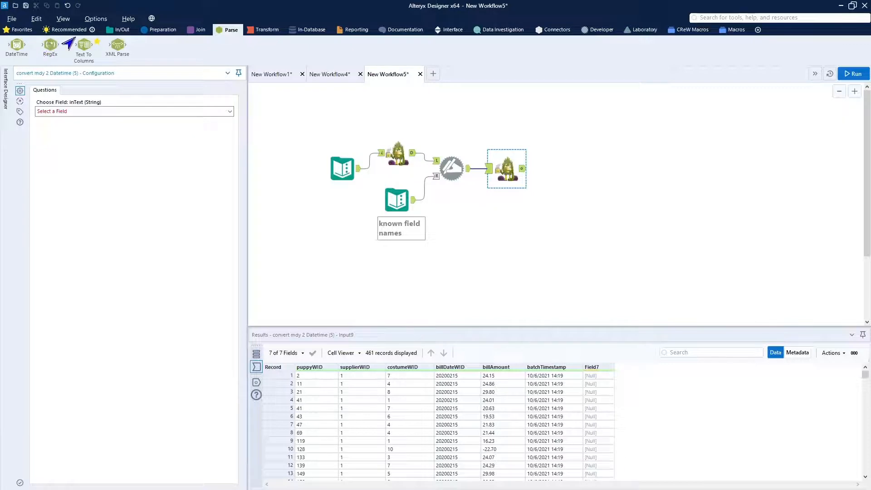
{"action": "left_click", "coordinate": [155, 30]}
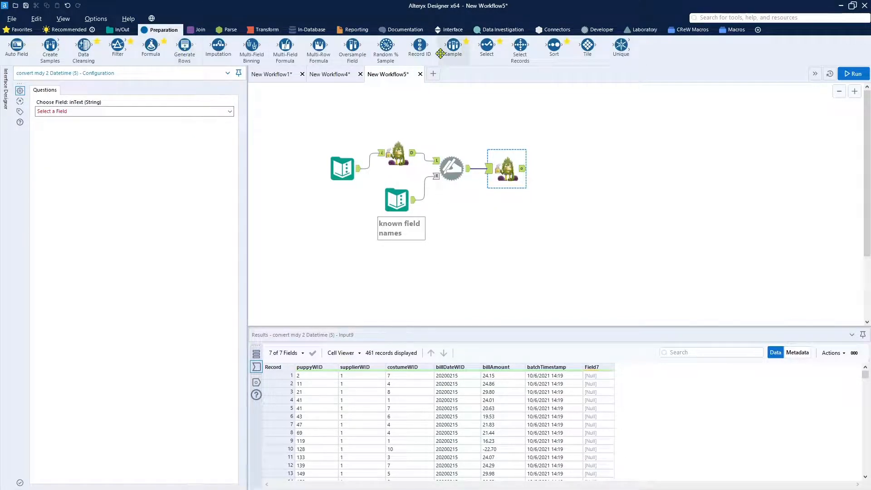
{"action": "left_click_drag", "start_coordinate": [487, 46], "coordinate": [570, 169]}
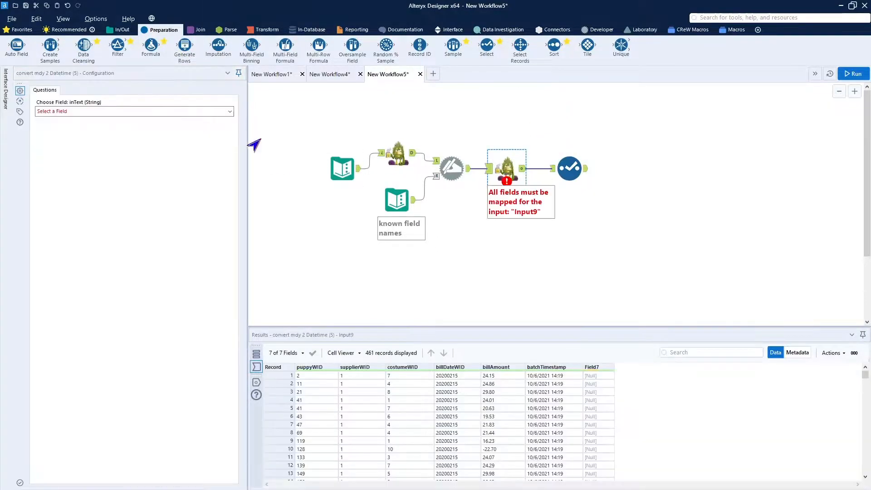
- Try to map Field6 as the date macro's inText field and run the workflow
{"action": "left_click", "coordinate": [195, 112]}
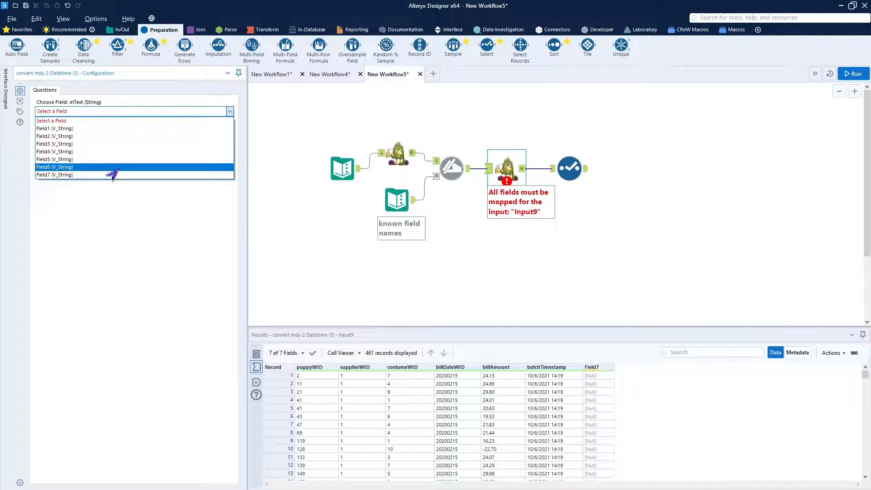
{"action": "left_click", "coordinate": [115, 167]}
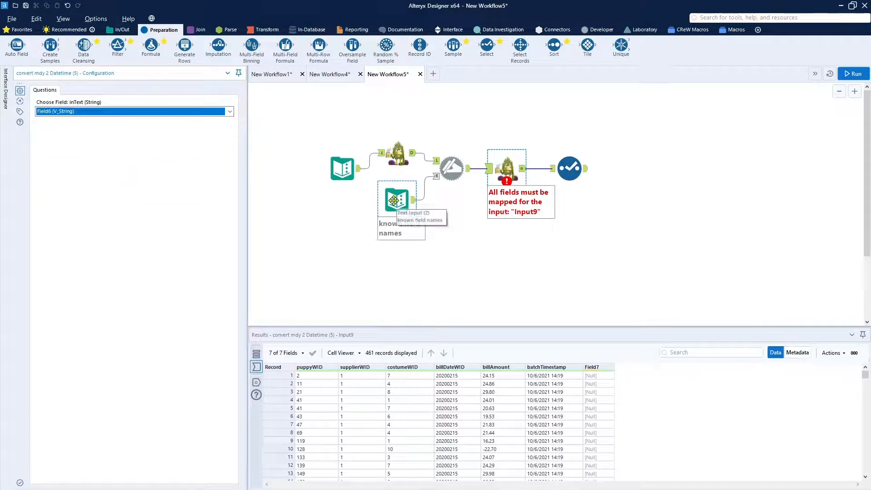
{"action": "left_click", "coordinate": [573, 168]}
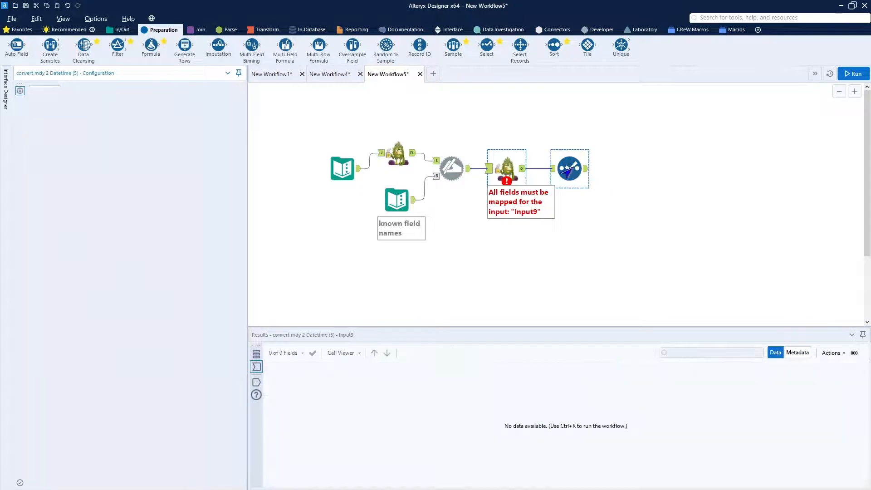
{"action": "left_click", "coordinate": [853, 73]}
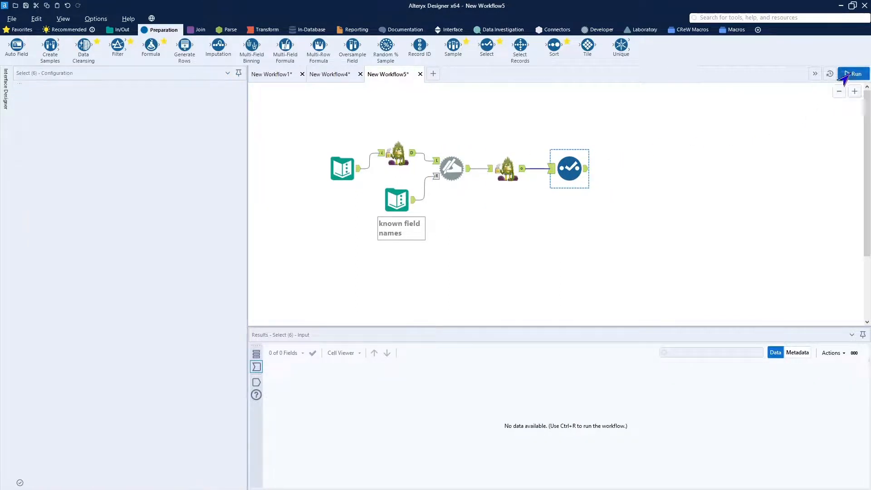
{"action": "left_click", "coordinate": [504, 169]}
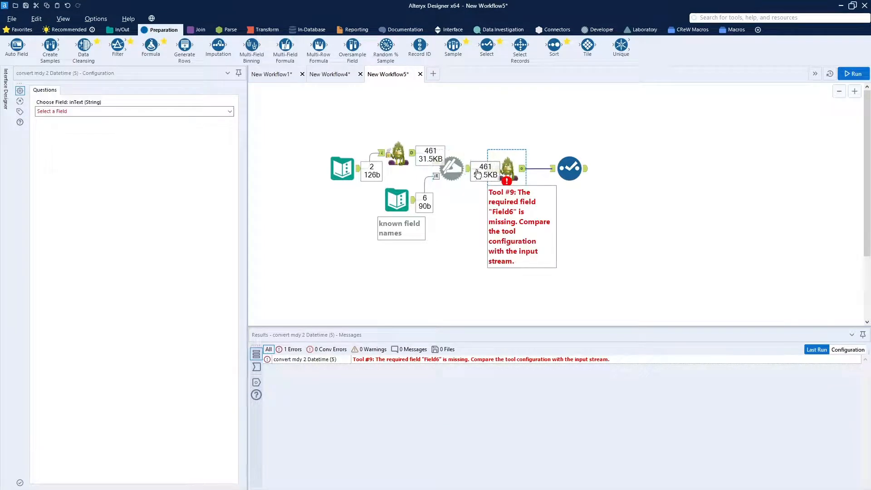
{"action": "left_click", "coordinate": [464, 217]}
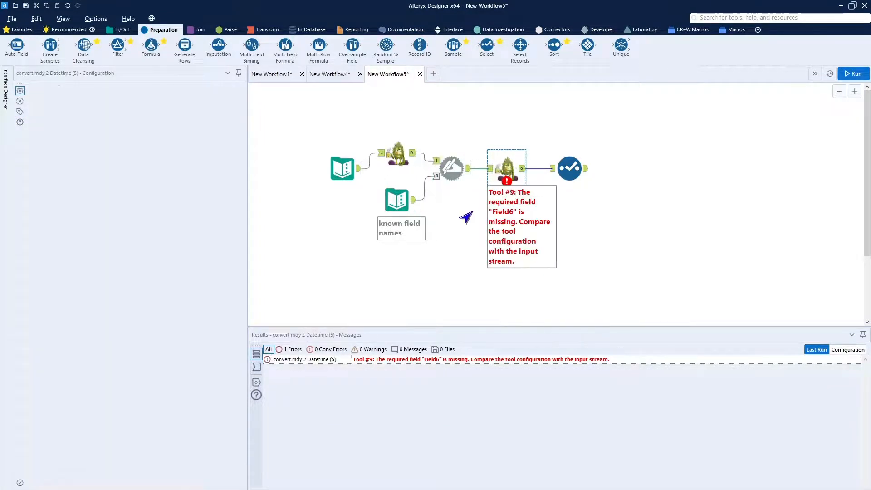
- Map the batchTimestamp field to the inText question of the convert mdy 2 Datetime macro
{"action": "left_click", "coordinate": [500, 171]}
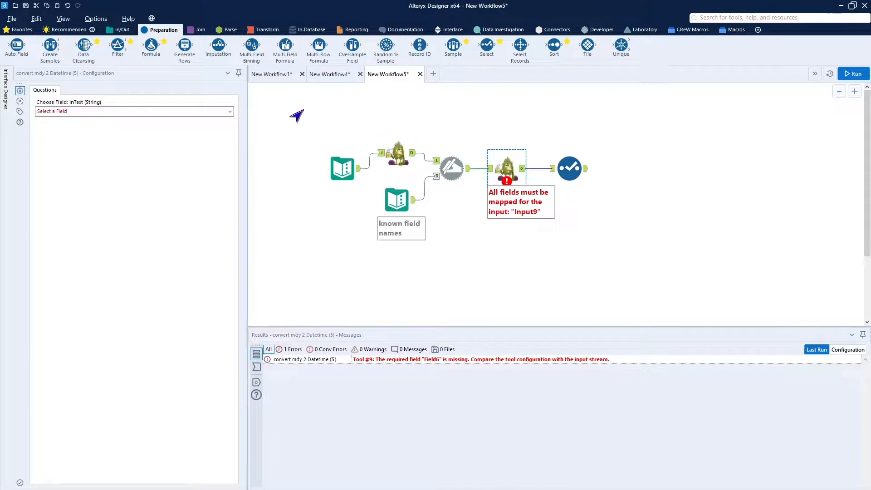
{"action": "left_click", "coordinate": [229, 113]}
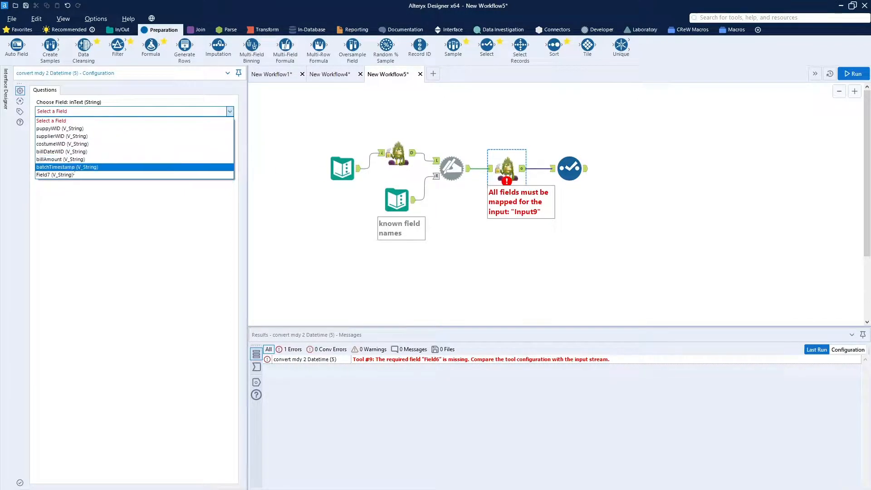
{"action": "left_click", "coordinate": [82, 168]}
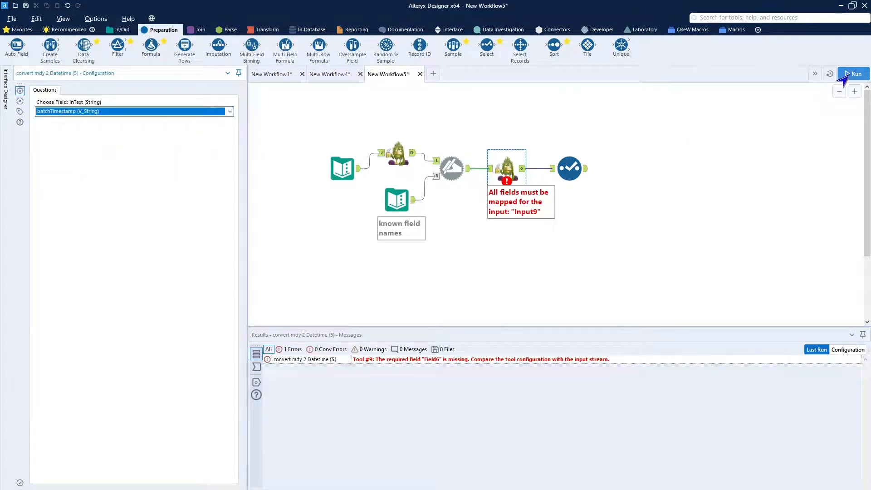
- Run the workflow and examine the Select tool's batchTimestamp and outDateTime fields and its output records
{"action": "left_click", "coordinate": [854, 74]}
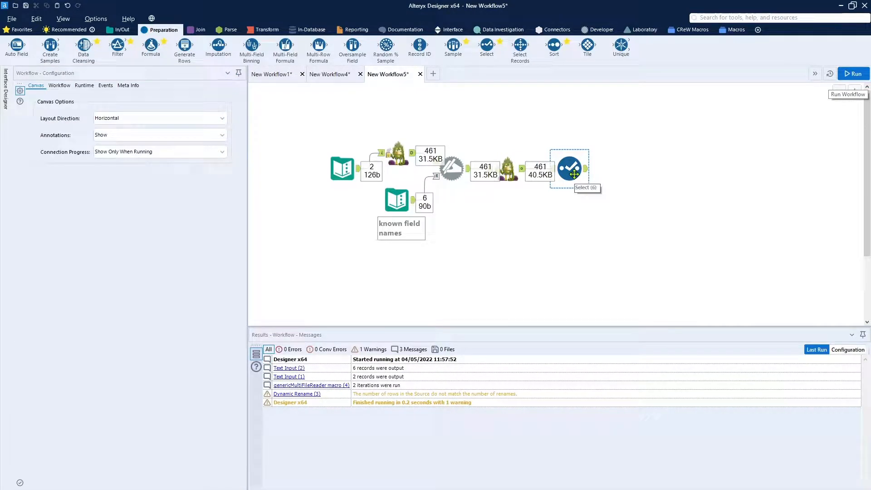
{"action": "left_click", "coordinate": [574, 174]}
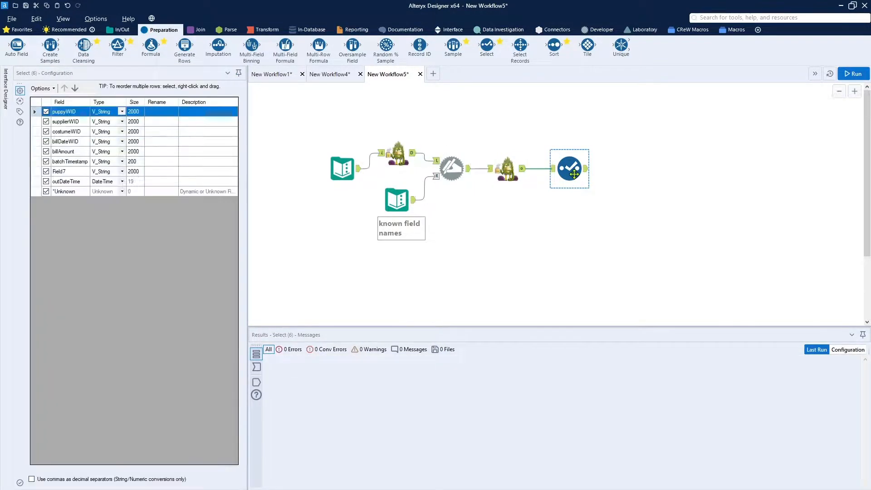
{"action": "left_click", "coordinate": [72, 162]}
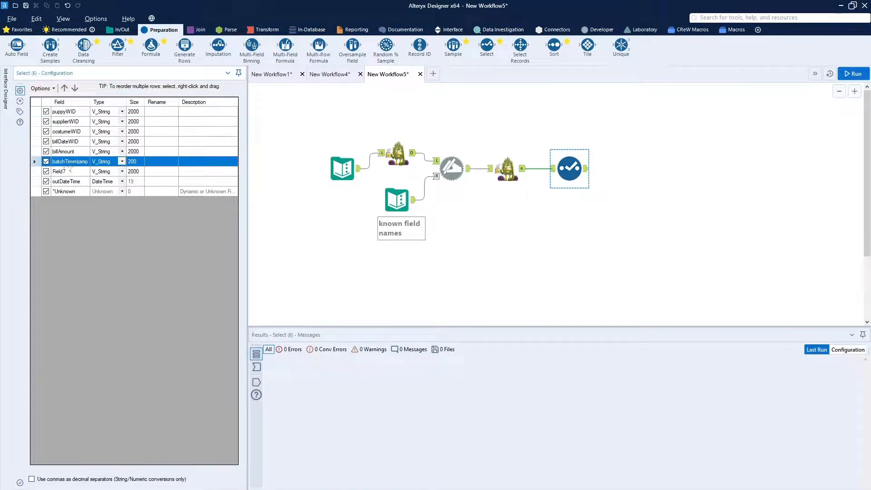
{"action": "left_click", "coordinate": [65, 183]}
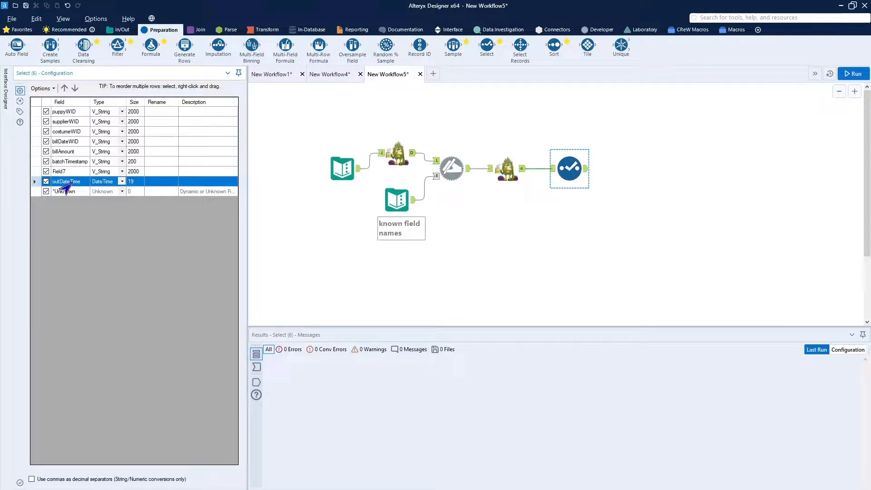
{"action": "left_click", "coordinate": [586, 171]}
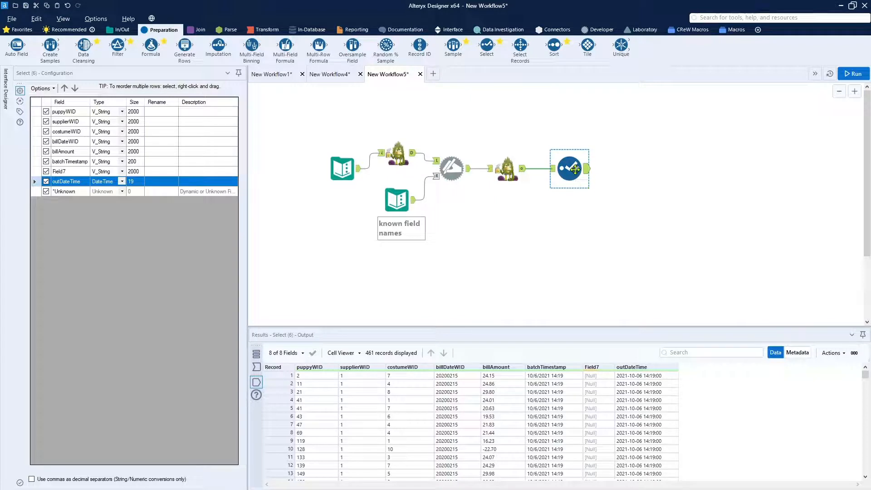
- Exclude the original batchTimestamp and Field7 fields in the Select tool and rename outDateTime to batchTimestamp
{"action": "left_click", "coordinate": [76, 112]}
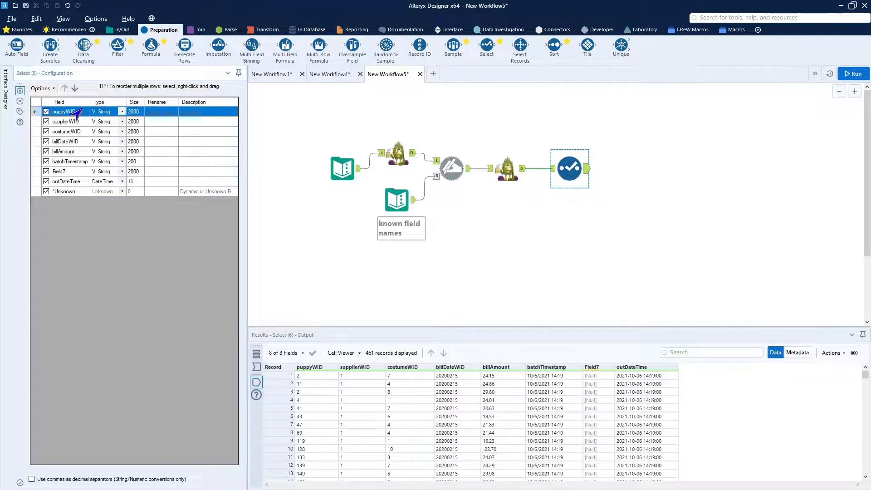
{"action": "left_click", "coordinate": [46, 161]}
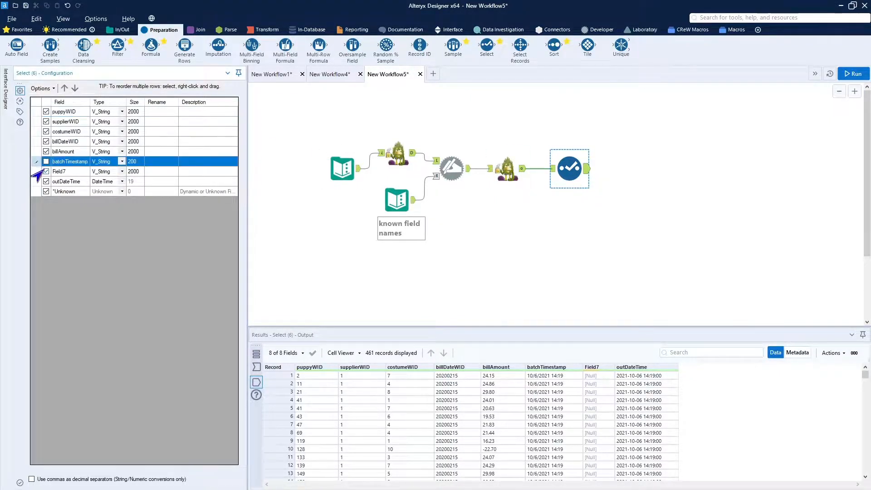
{"action": "left_click", "coordinate": [46, 171]}
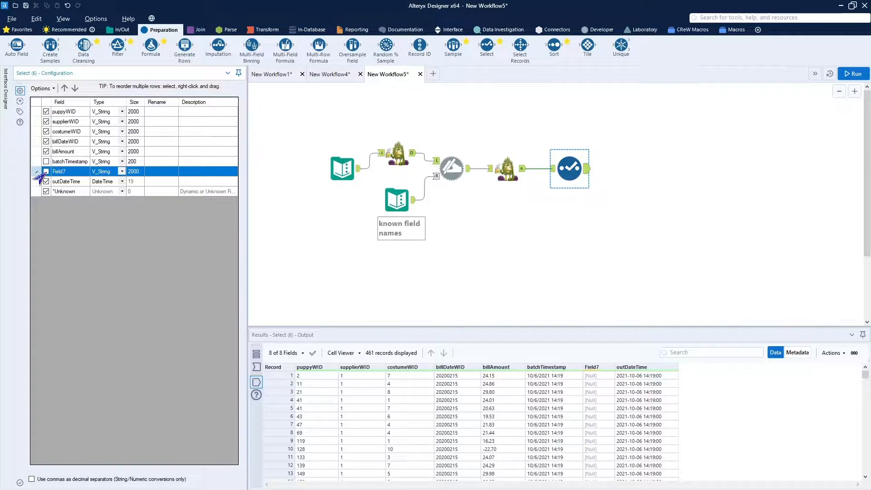
{"action": "left_click", "coordinate": [165, 182]}
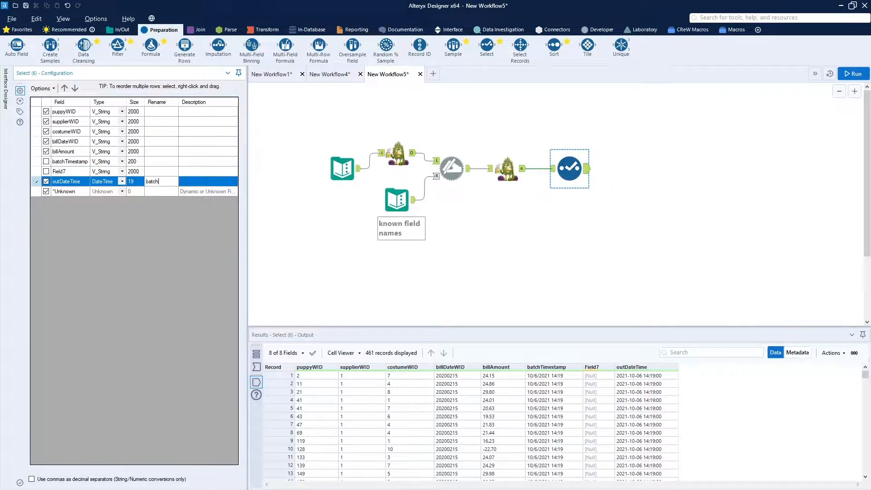
{"action": "type", "text": "batchTimestamp"}
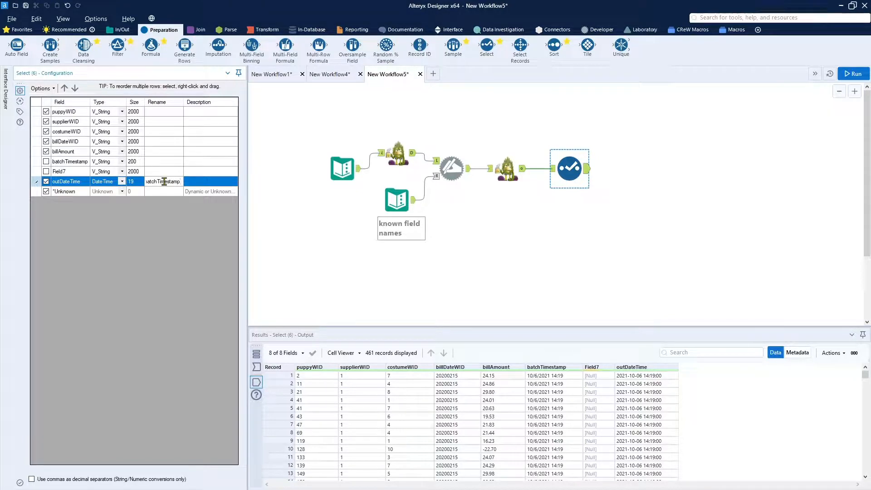
- Change the type of the puppyWID, supplierWID, costumeWID and billDateWID fields together to Int32
{"action": "left_click", "coordinate": [69, 114]}
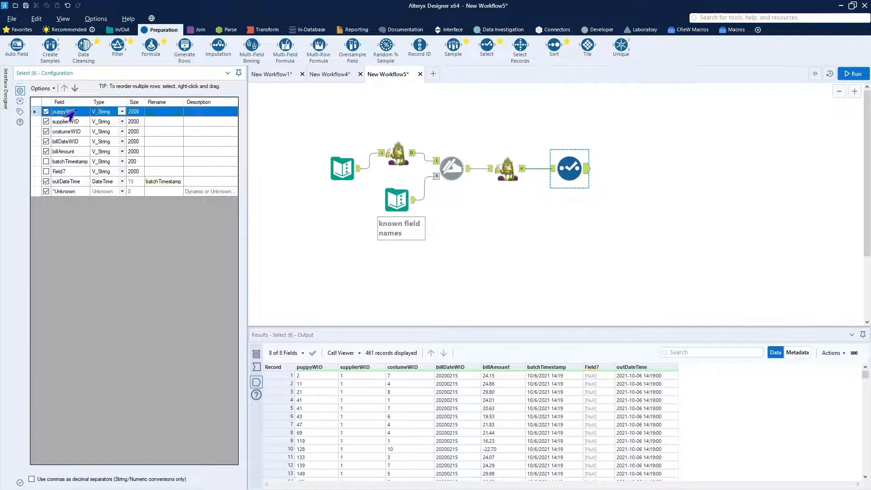
{"action": "left_click", "coordinate": [72, 142], "text": "shift"}
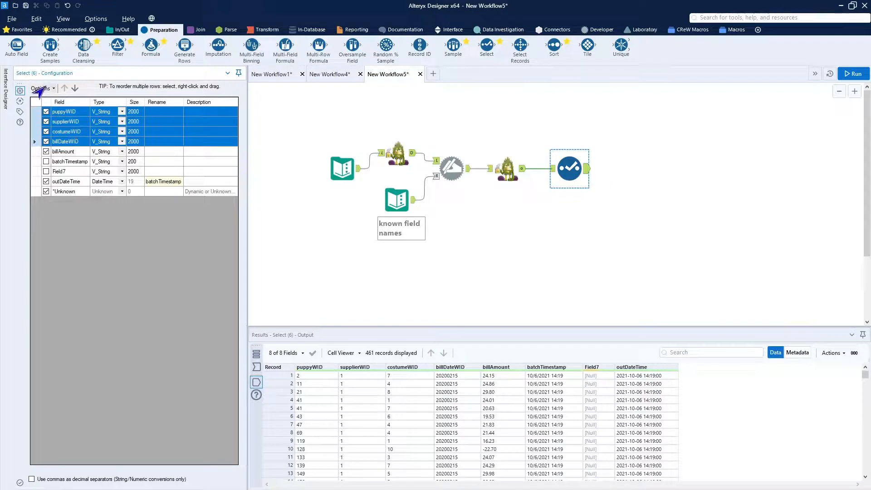
{"action": "left_click", "coordinate": [40, 89]}
{"action": "mouse_move", "coordinate": [91, 118]}
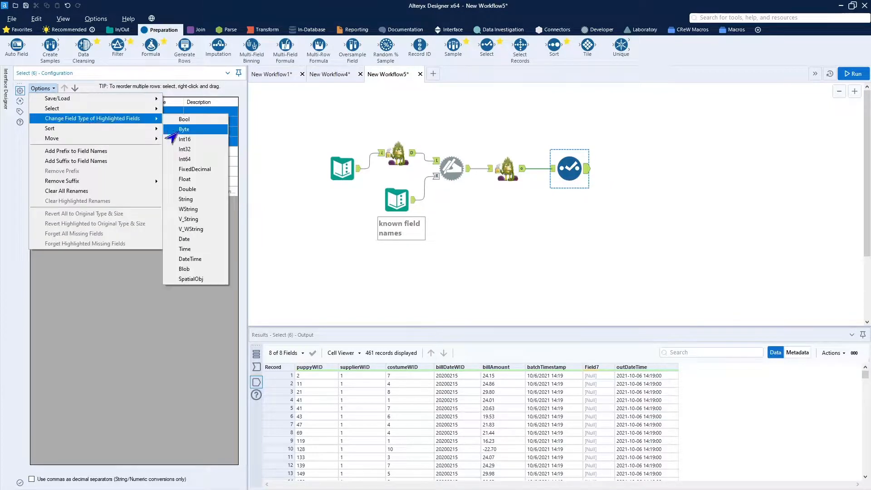
{"action": "left_click", "coordinate": [186, 149]}
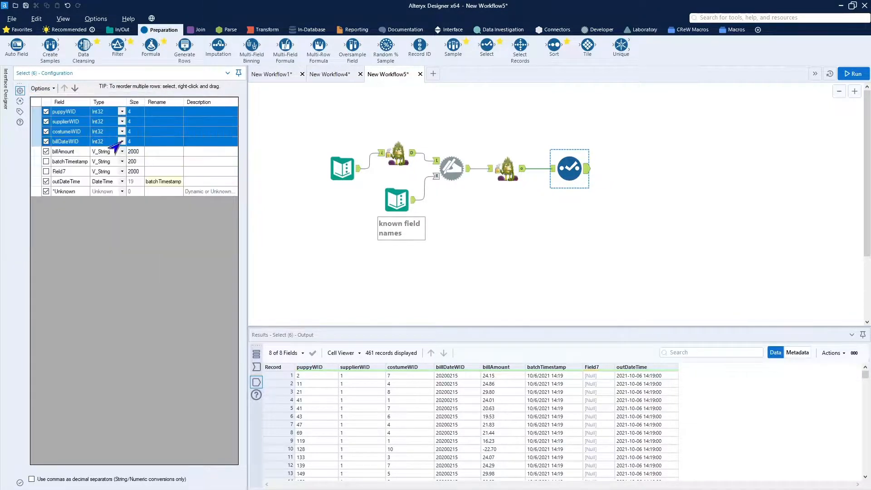
- Change the type of the billAmount field in the Select tool to FixedDecimal with size 10.2
{"action": "left_click", "coordinate": [74, 153]}
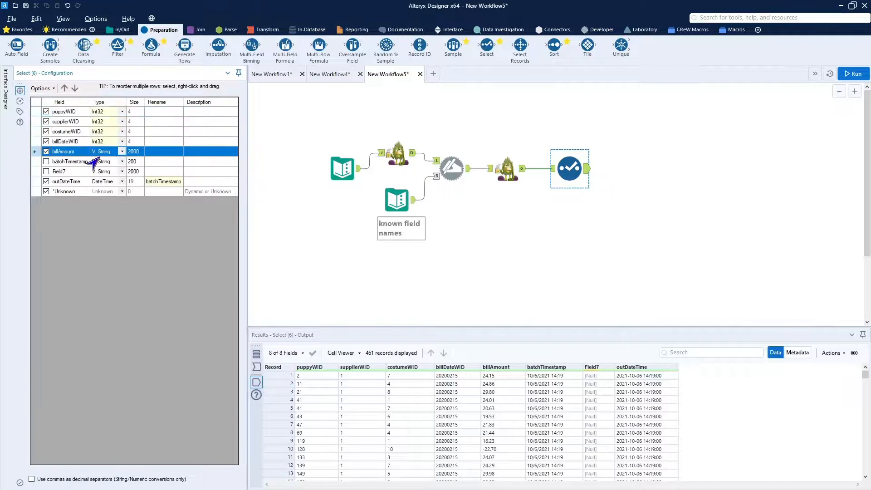
{"action": "left_click", "coordinate": [111, 153]}
{"action": "key", "text": "f"}
{"action": "left_click", "coordinate": [138, 155]}
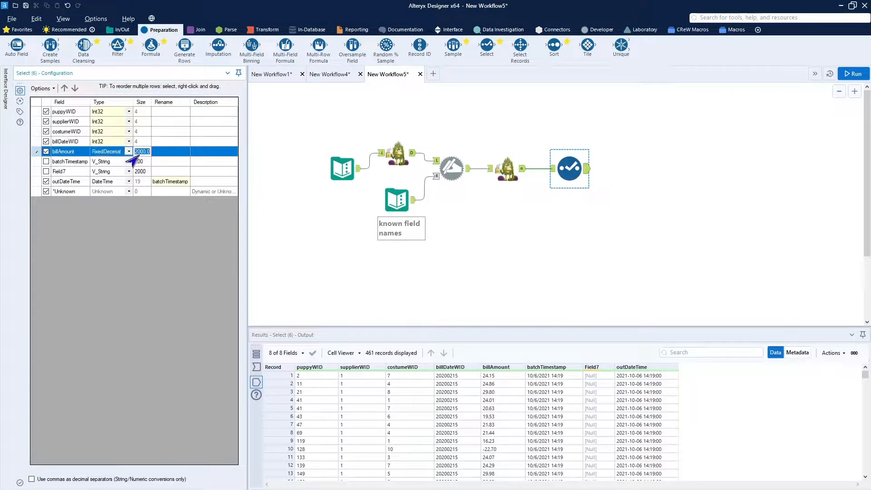
{"action": "type", "text": "10.2"}
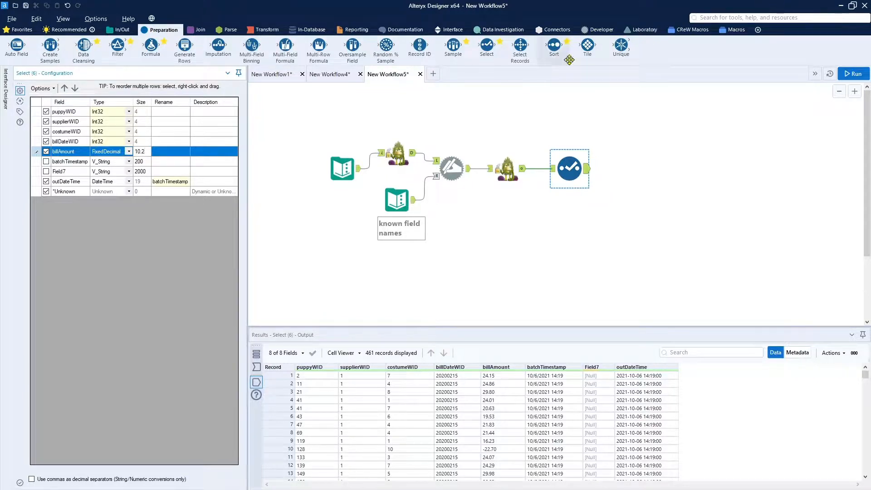
{"action": "left_click", "coordinate": [767, 160]}
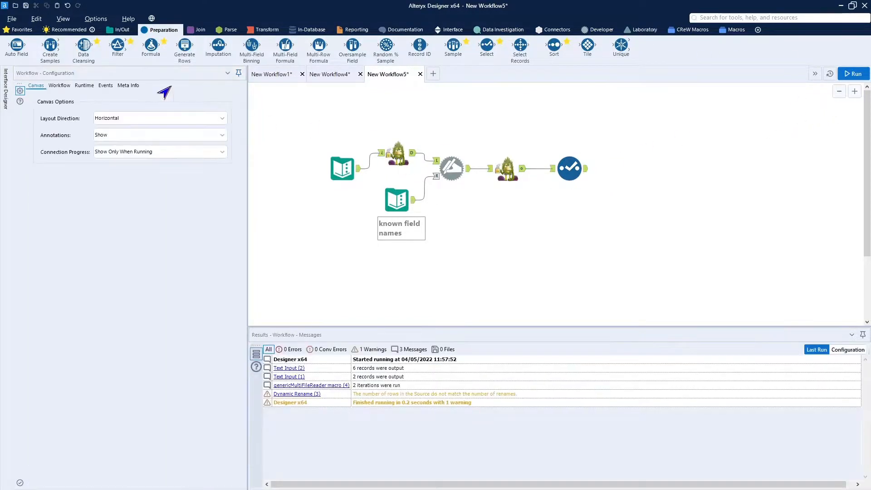
- Add a Browse tool connected to the Select tool's output and run the workflow
{"action": "left_click", "coordinate": [21, 30]}
{"action": "left_click_drag", "start_coordinate": [17, 51], "coordinate": [638, 175]}
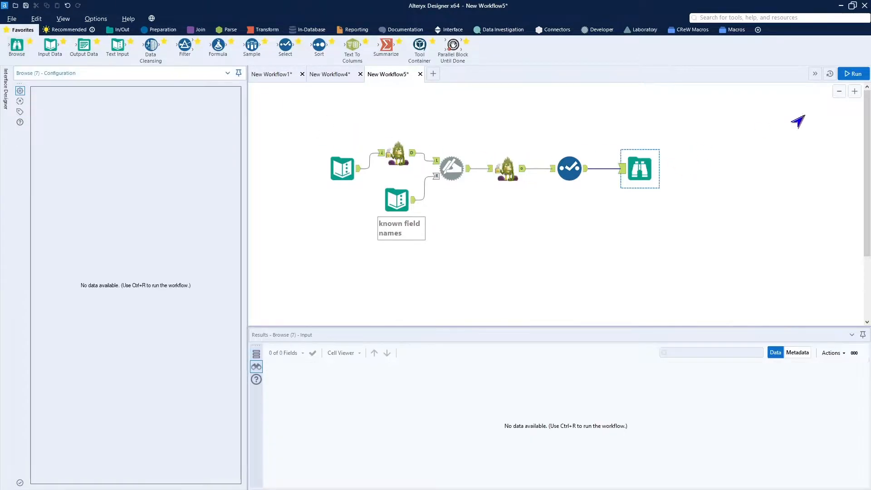
{"action": "left_click", "coordinate": [851, 75]}
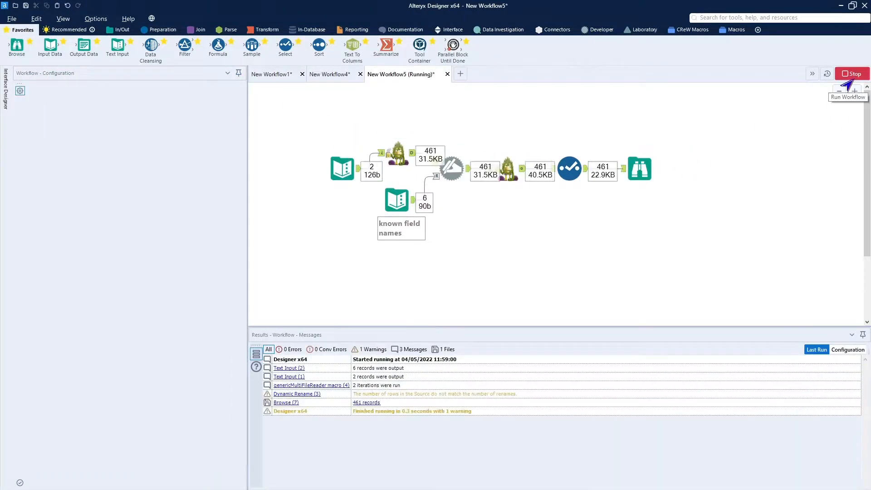
- Examine the combined records and field profiles in the Browse tool's results
{"action": "left_click", "coordinate": [650, 175]}
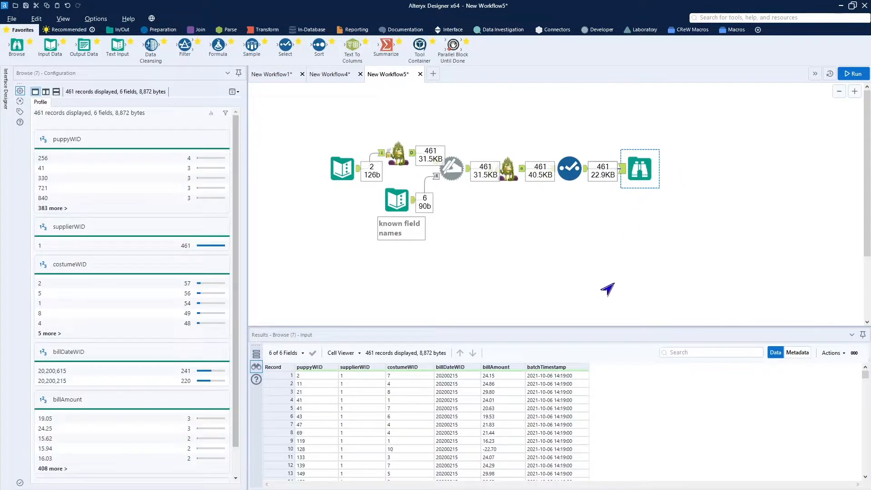
{"action": "scroll", "coordinate": [608, 289], "scroll_direction": "down", "scroll_amount": 3}
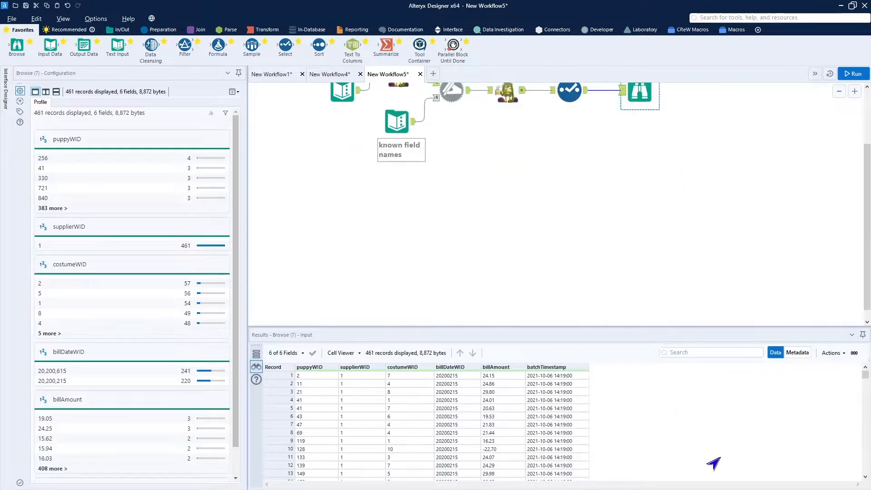
{"action": "scroll", "coordinate": [714, 463], "scroll_direction": "down", "scroll_amount": 9}
{"action": "scroll", "coordinate": [714, 464], "scroll_direction": "up", "scroll_amount": 9}
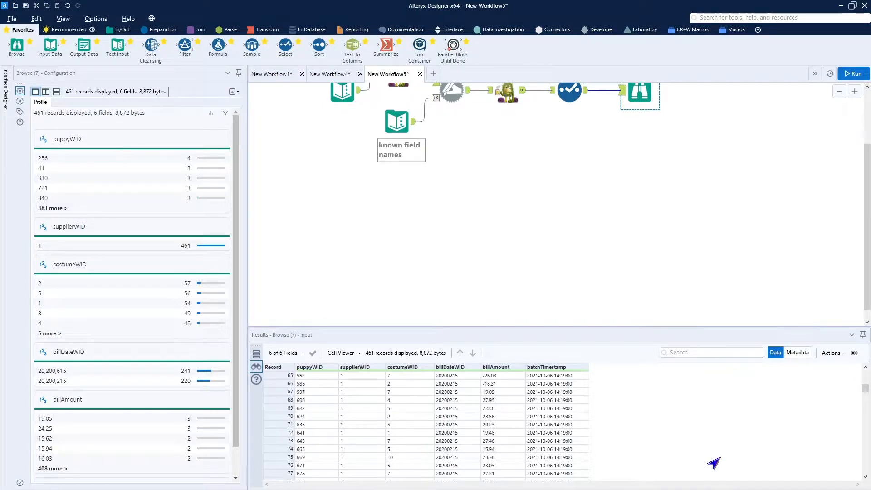
{"action": "scroll", "coordinate": [664, 241], "scroll_direction": "up", "scroll_amount": 3}
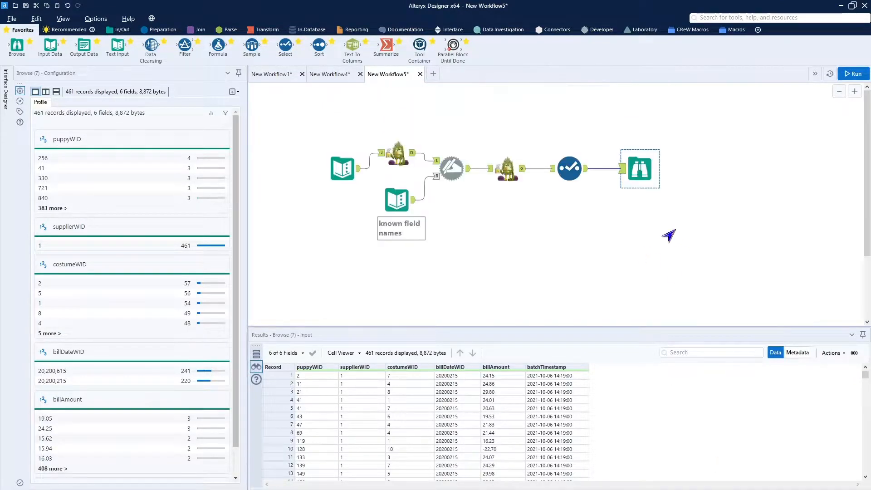